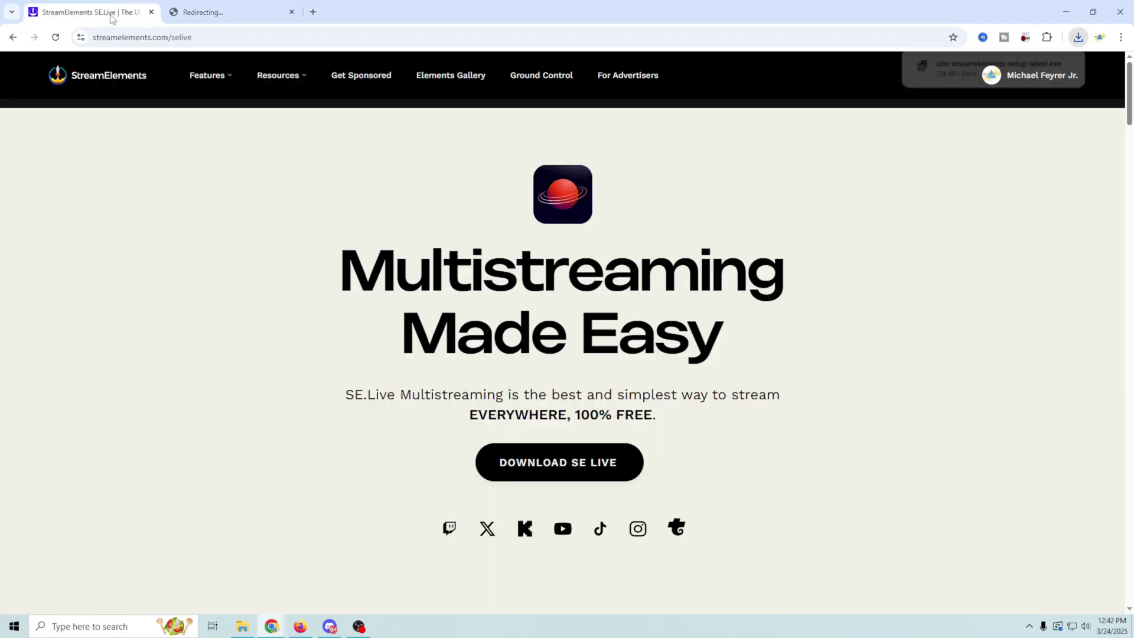
# Step: Scroll the SE.Live page past the pricing table and reviews to the Need Help Getting Started video
pyautogui.scroll(-4, 278, 391)
pyautogui.scroll(-4, 284, 389)
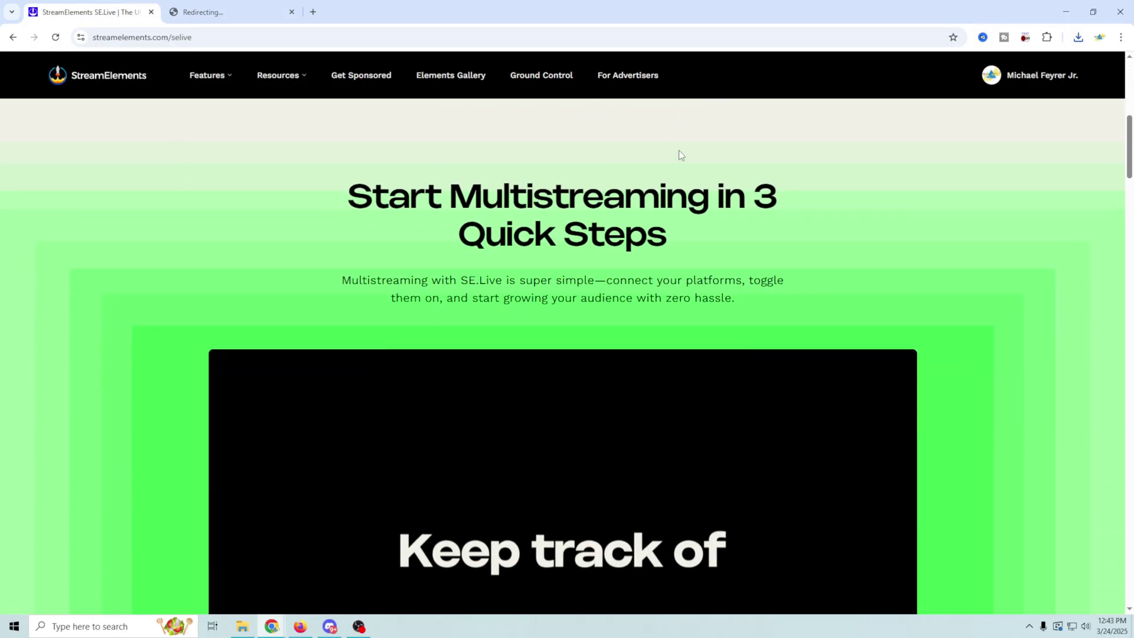
pyautogui.scroll(-3, 179, 309)
pyautogui.scroll(-10, 178, 306)
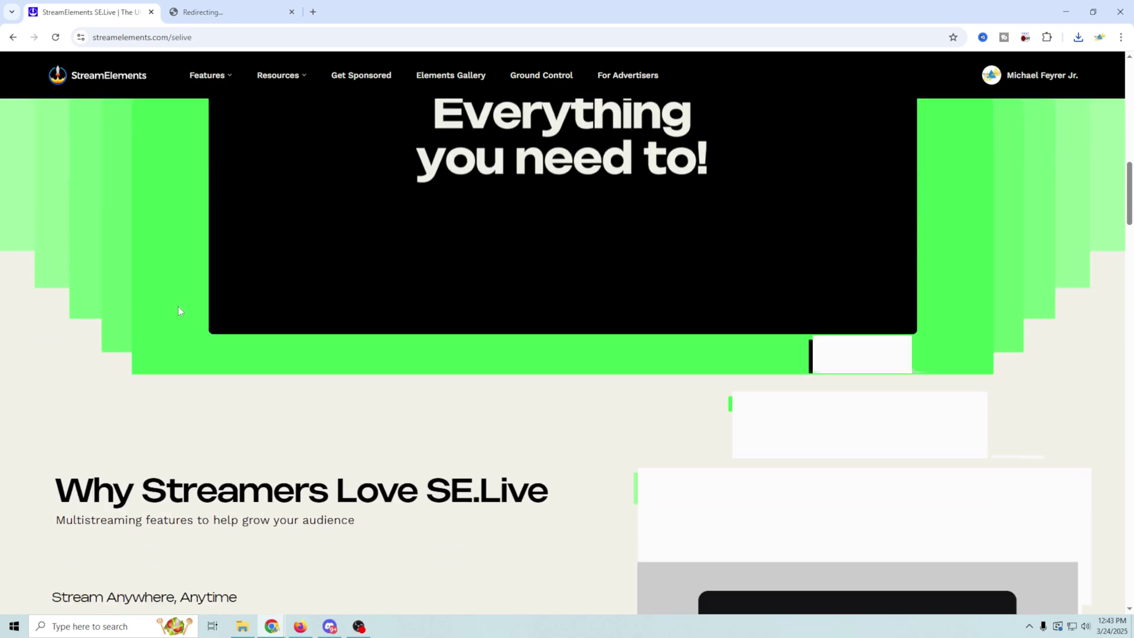
pyautogui.scroll(-4, 595, 456)
pyautogui.scroll(-9, 591, 452)
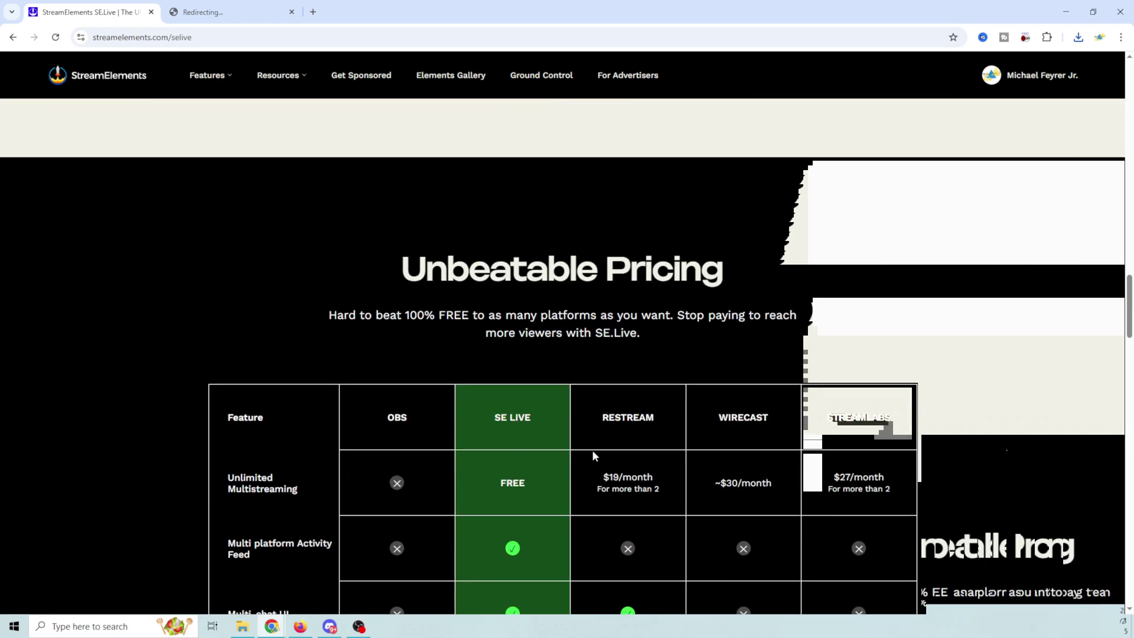
pyautogui.scroll(1, 561, 412)
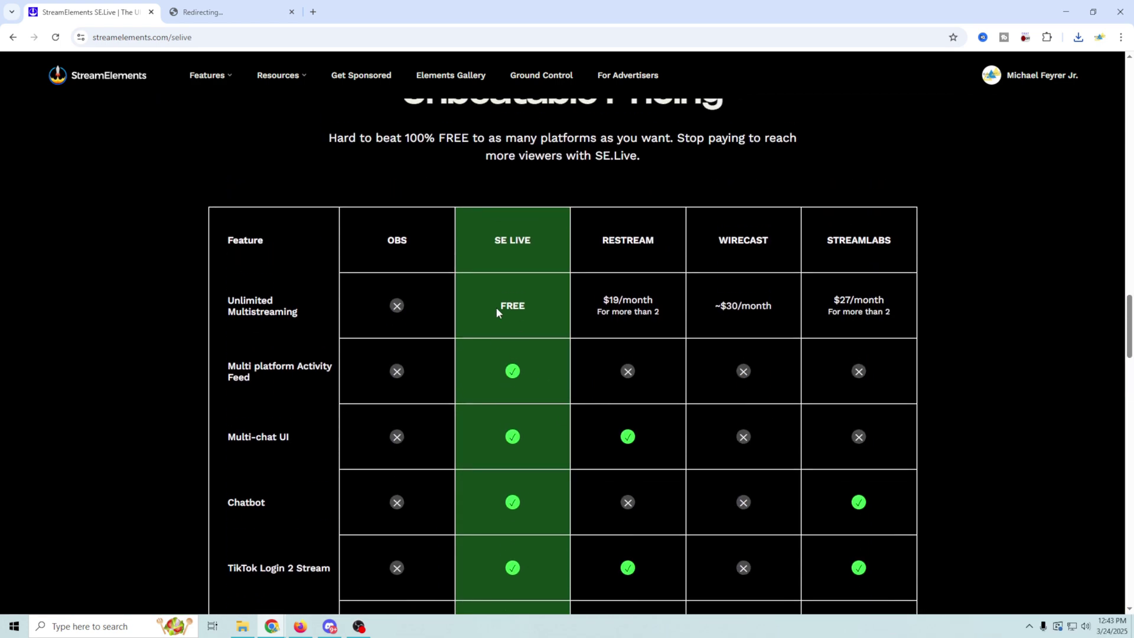
pyautogui.scroll(-8, 505, 441)
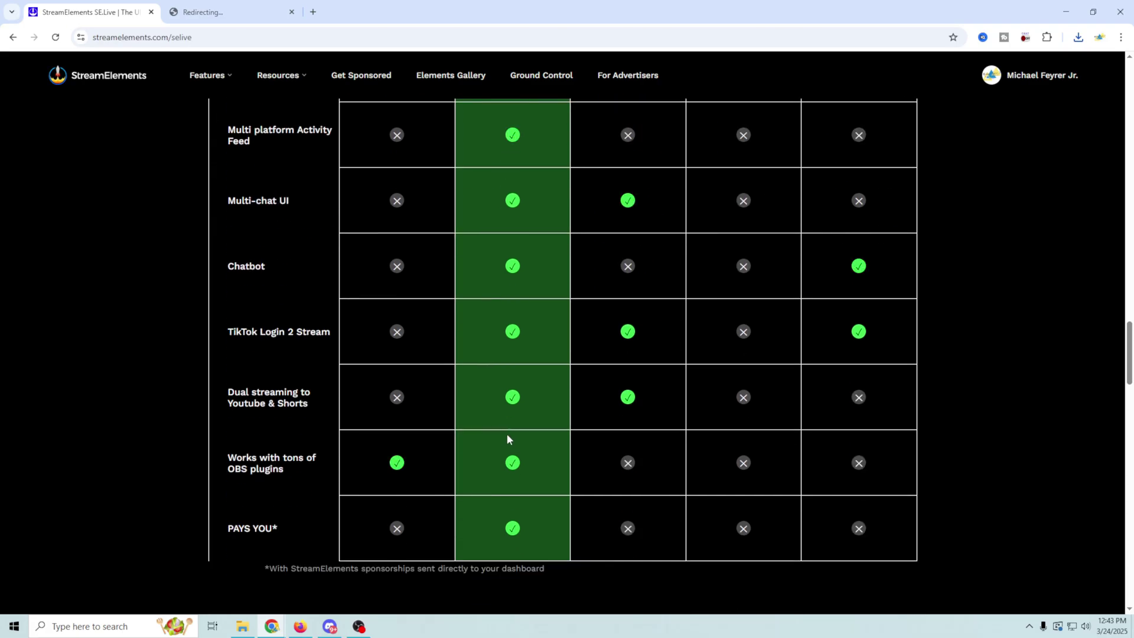
pyautogui.scroll(-13, 333, 428)
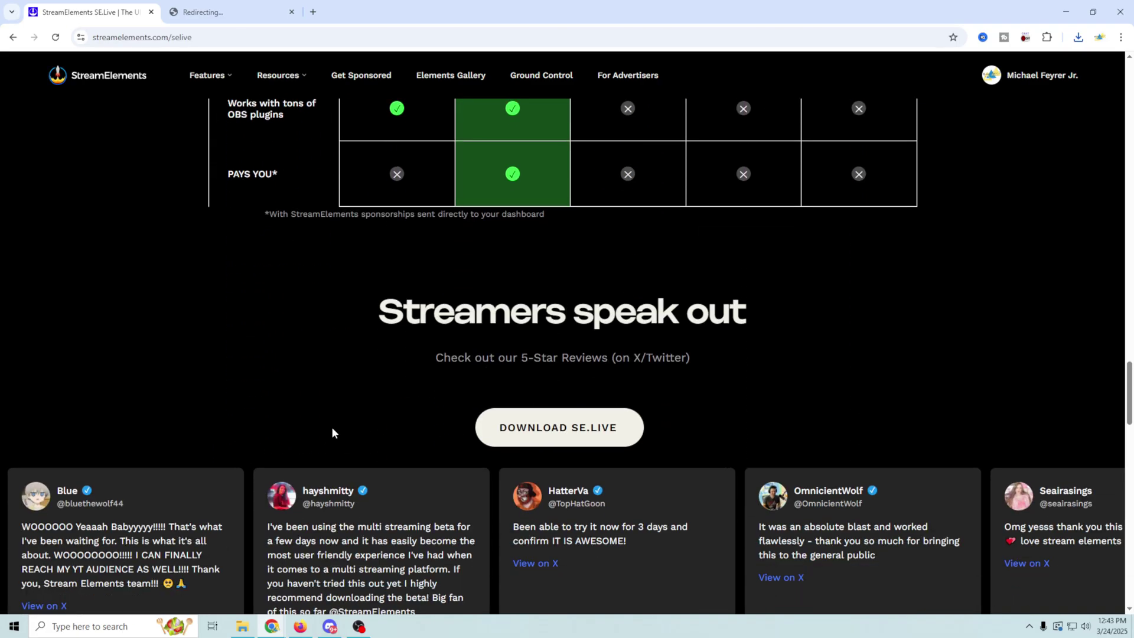
pyautogui.scroll(-15, 331, 425)
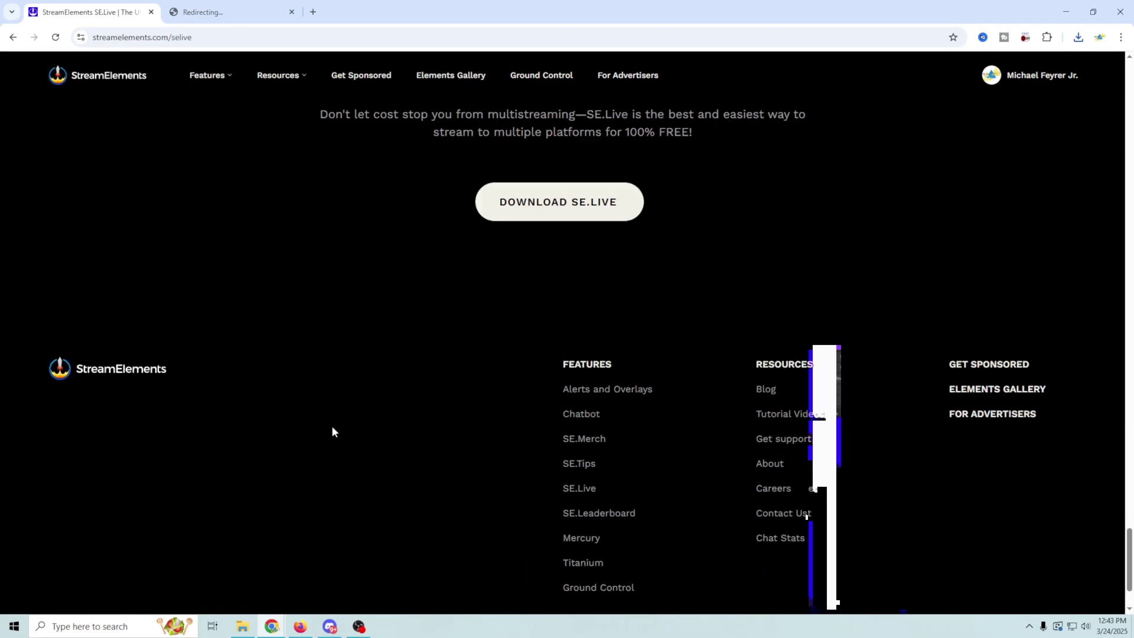
pyautogui.scroll(10, 332, 425)
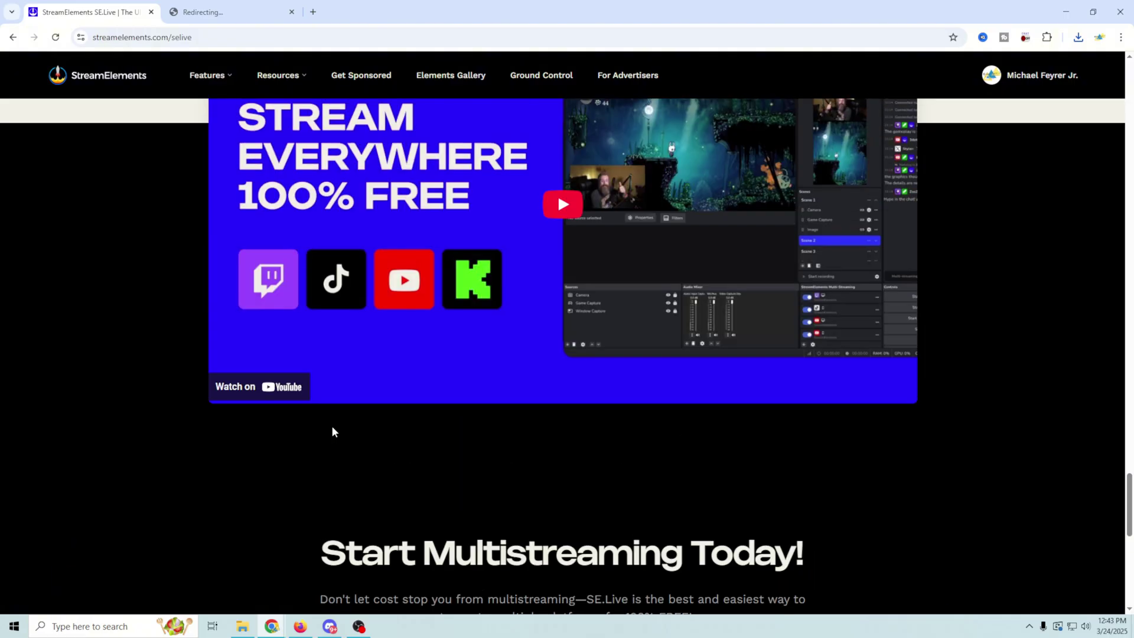
pyautogui.scroll(4, 332, 431)
# Step: Open the Downloads folder in File Explorer and run the SE.Live setup file
pyautogui.click(242, 627)
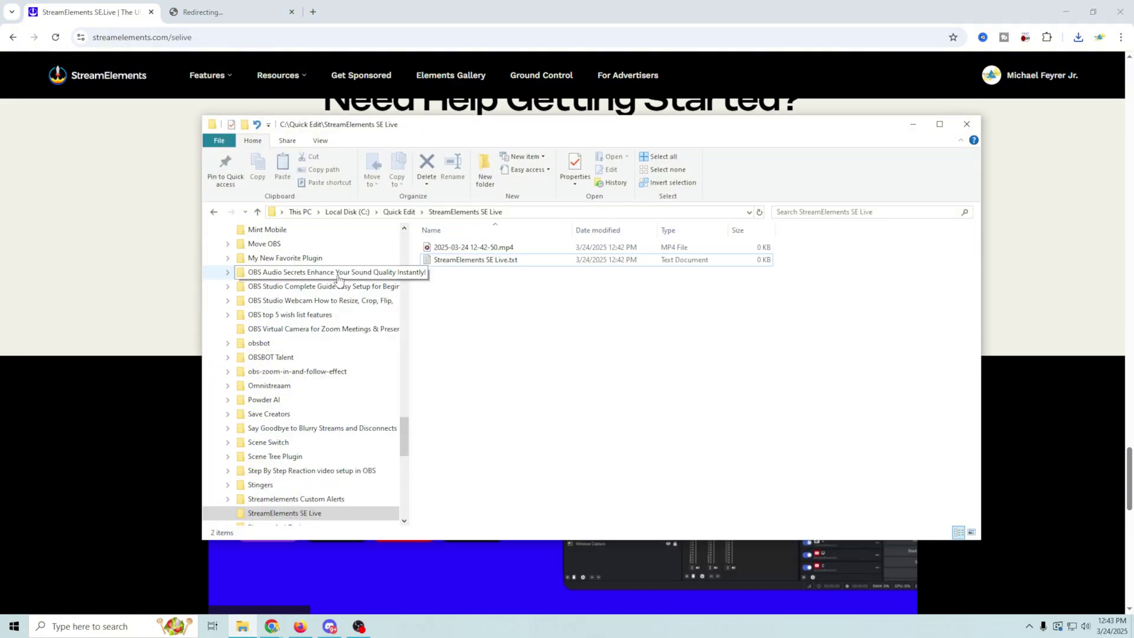
pyautogui.moveTo(402, 444); pyautogui.dragTo(398, 255)
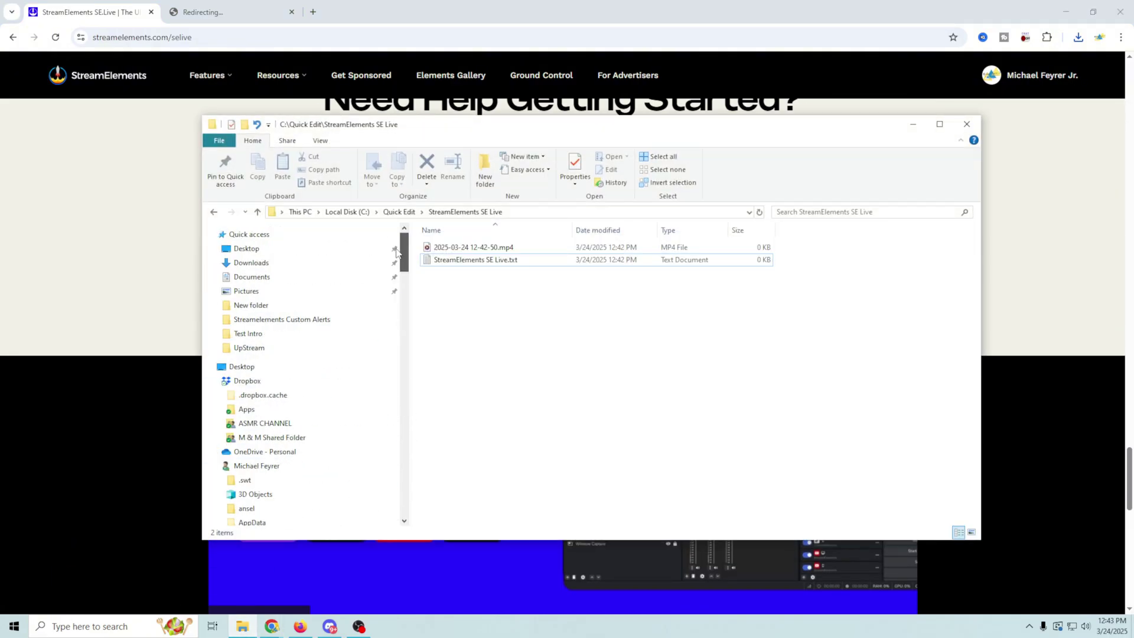
pyautogui.click(261, 263)
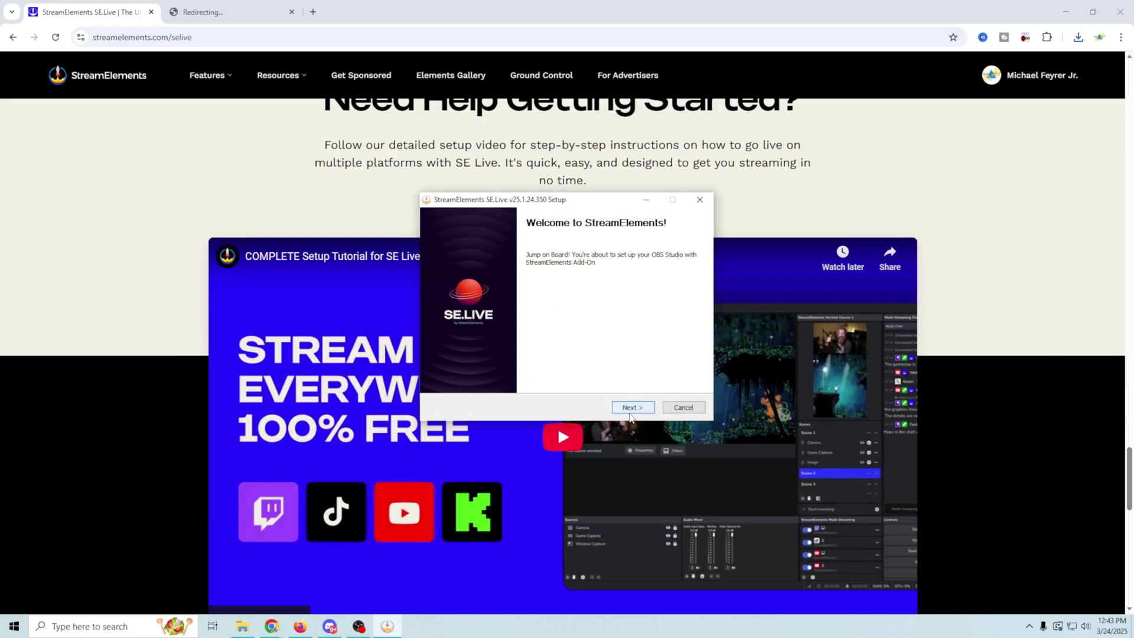
# Step: Install OBS Studio with the SE.Live Add-On to the default folder and finish setup
pyautogui.click(631, 409)
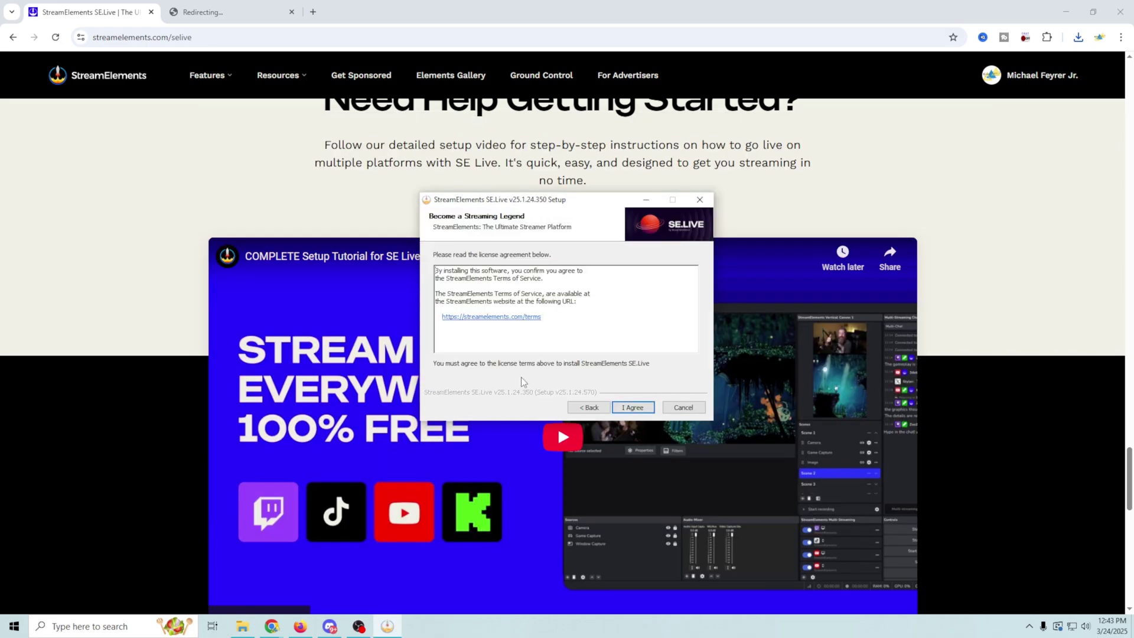
pyautogui.click(627, 408)
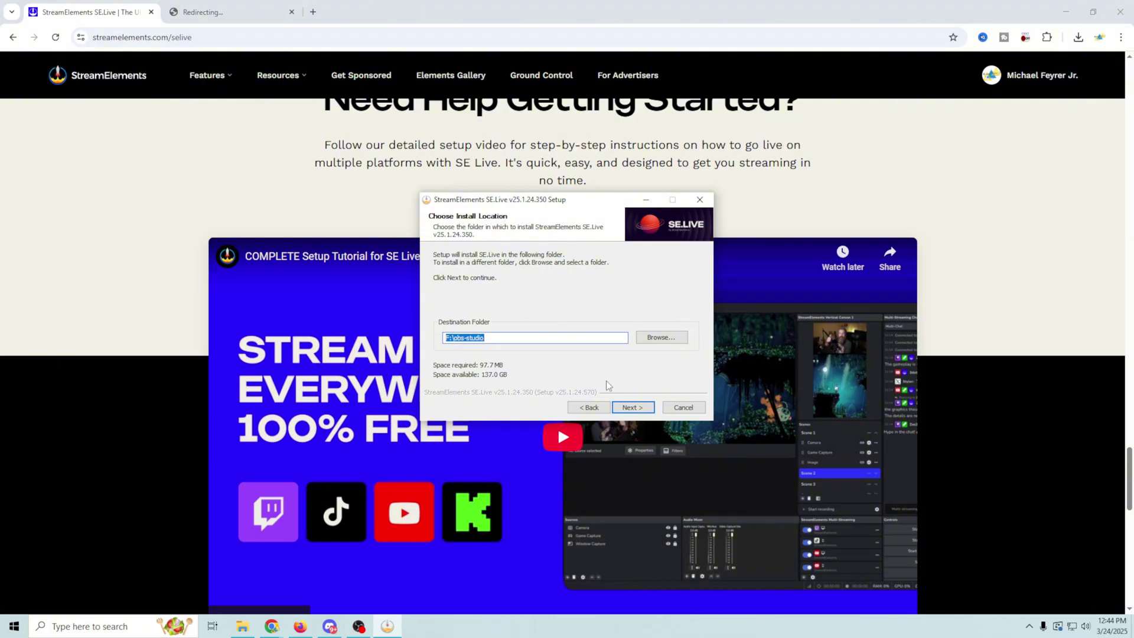
pyautogui.click(631, 407)
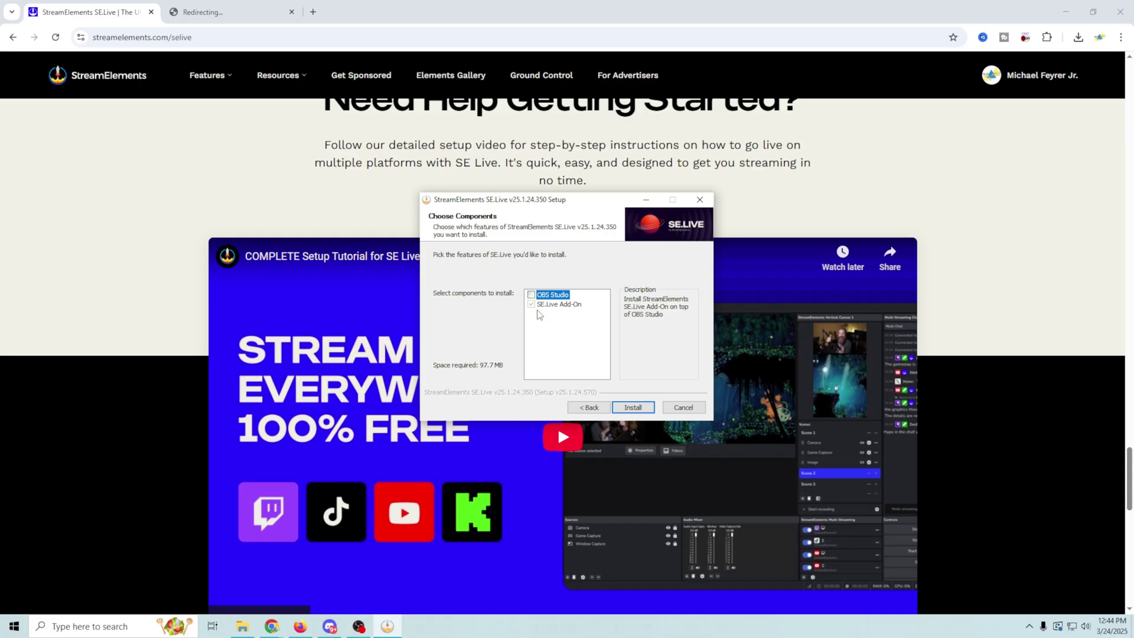
pyautogui.click(633, 408)
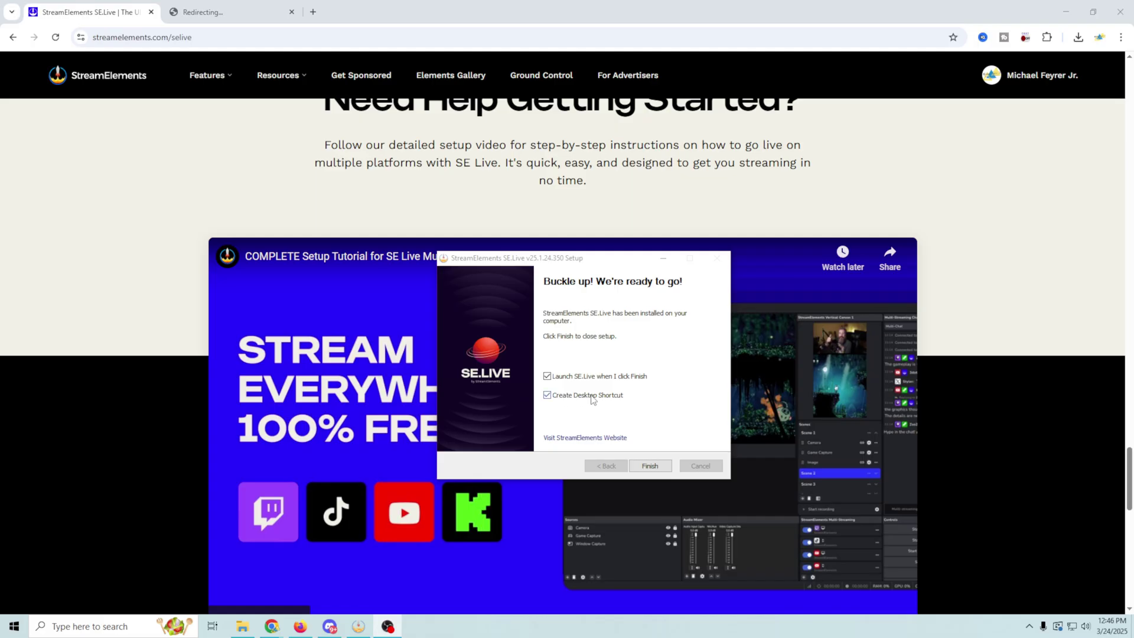
pyautogui.click(651, 467)
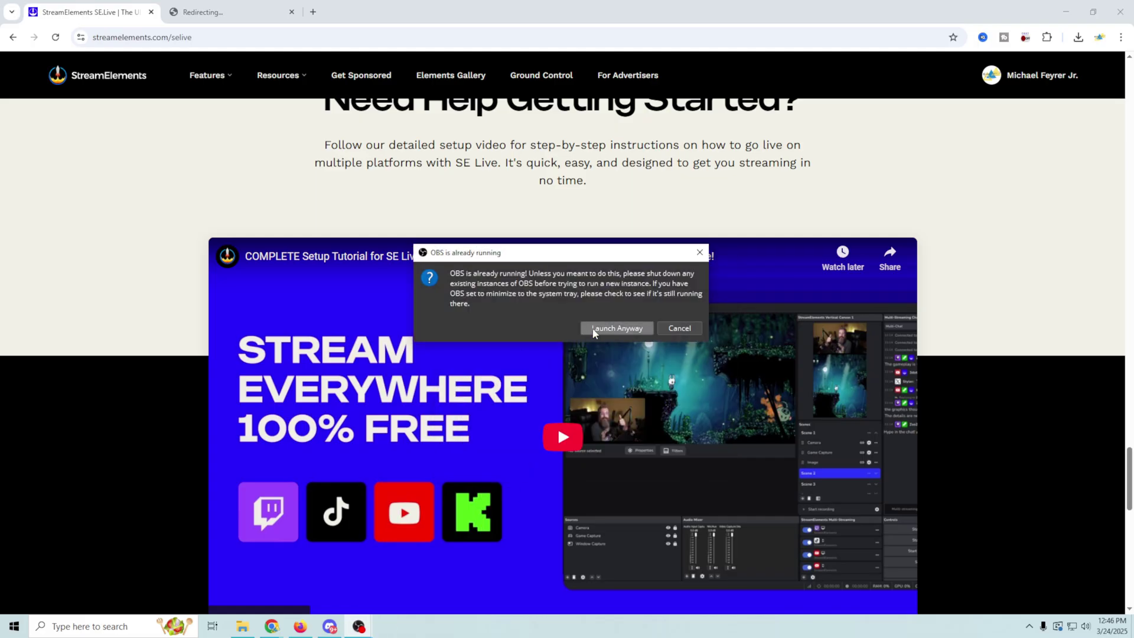
# Step: Launch OBS anyway despite the 'OBS is already running' warning
pyautogui.click(599, 329)
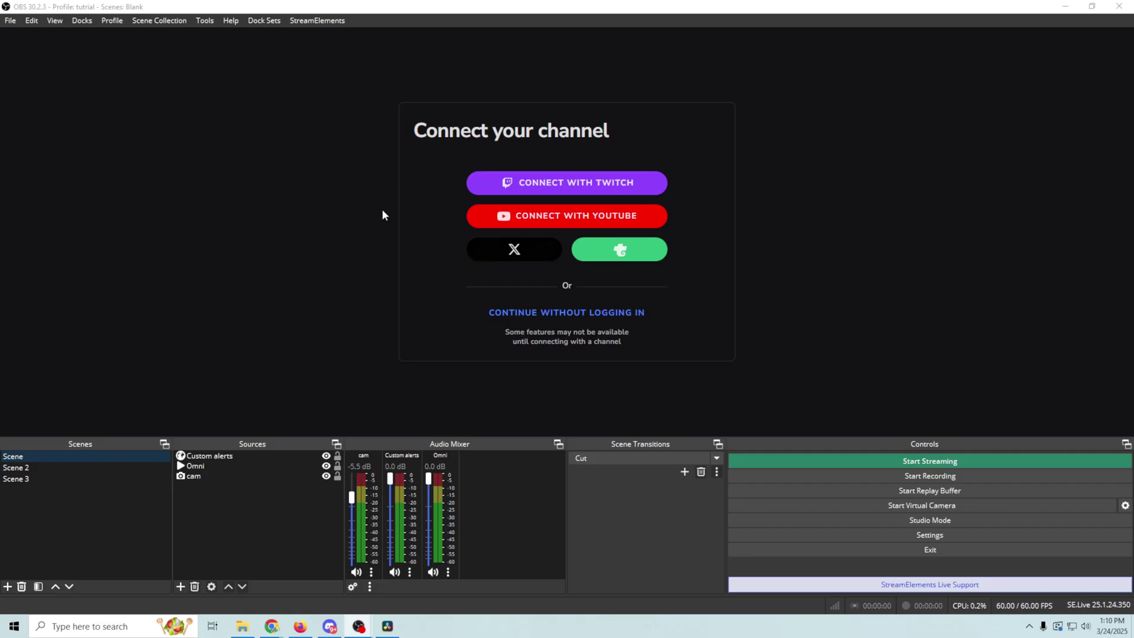
# Step: Connect the YouTube channel by signing in with the Google account, then return to OBS
pyautogui.click(562, 217)
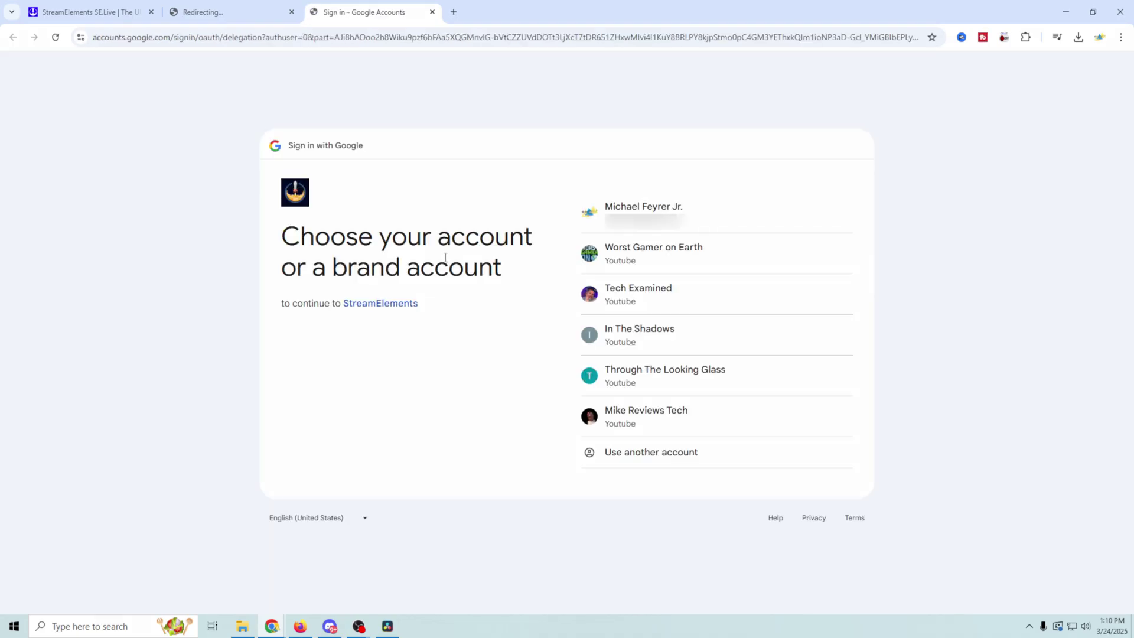
pyautogui.click(715, 230)
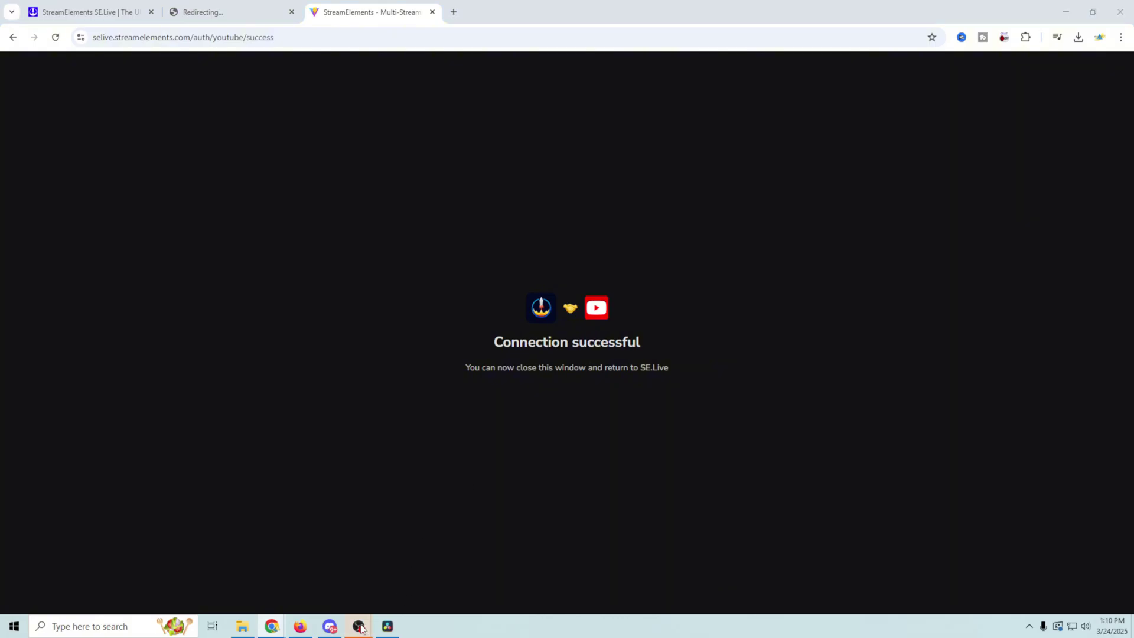
pyautogui.moveTo(361, 625)
pyautogui.click(407, 576)
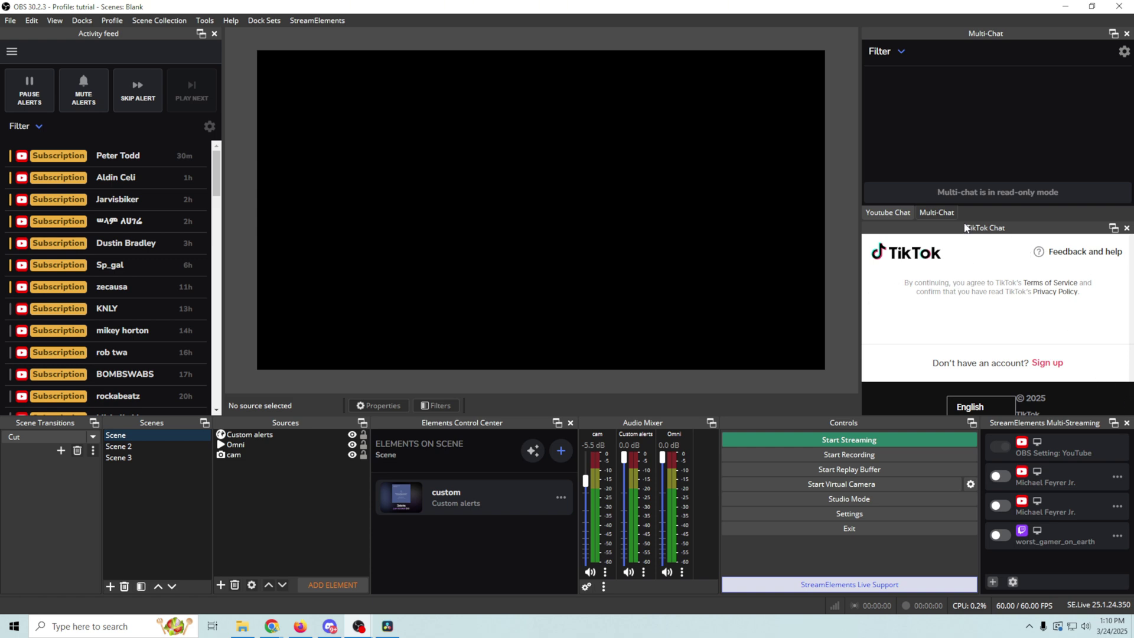
# Step: Close the Multi-Chat, Youtube Chat, TikTok Chat and Activity feed docks, keeping Multi-Streaming
pyautogui.click(1126, 34)
pyautogui.click(1127, 33)
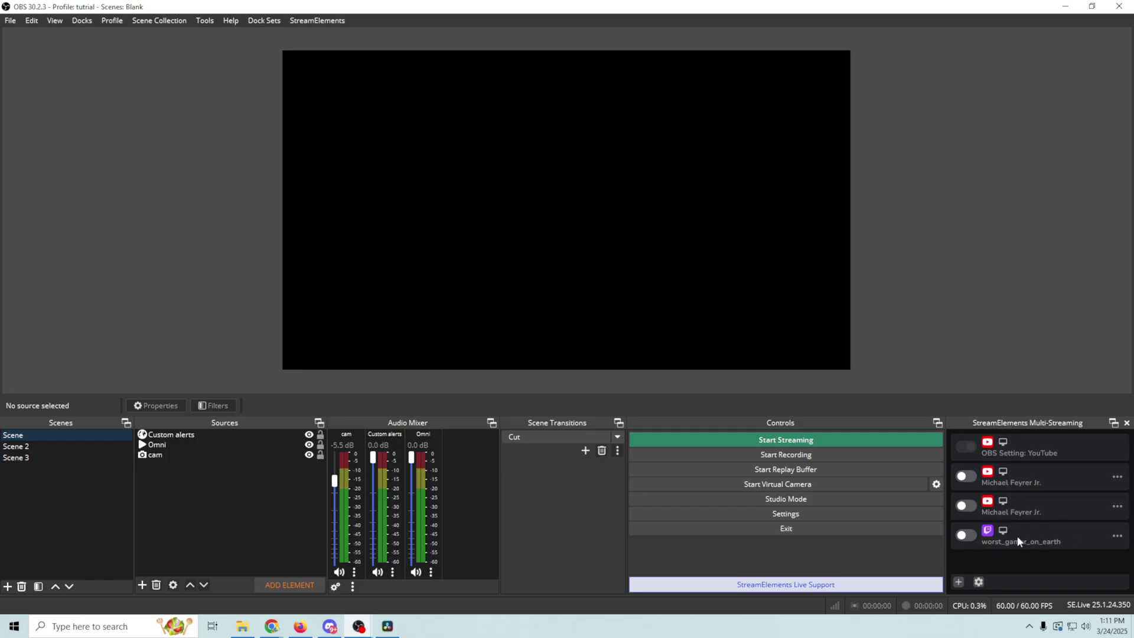
pyautogui.moveTo(980, 542); pyautogui.dragTo(1061, 541)
pyautogui.click(1000, 420)
# Step: Add a TikTok output in Multi-Streaming and connect the TikTok account through Chrome
pyautogui.click(958, 582)
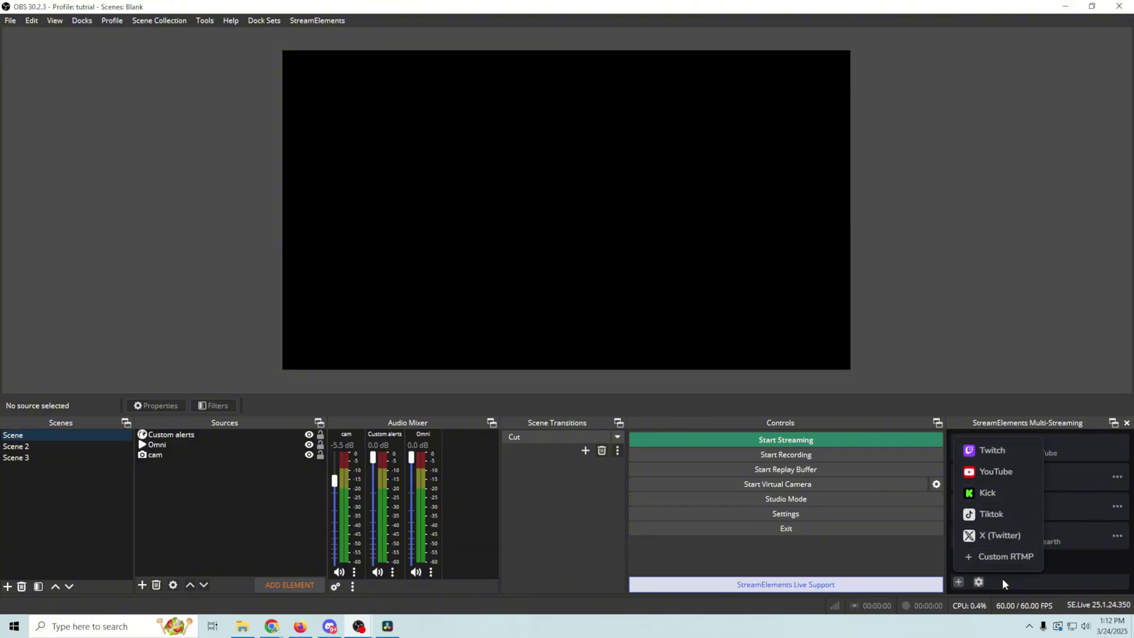
pyautogui.click(987, 513)
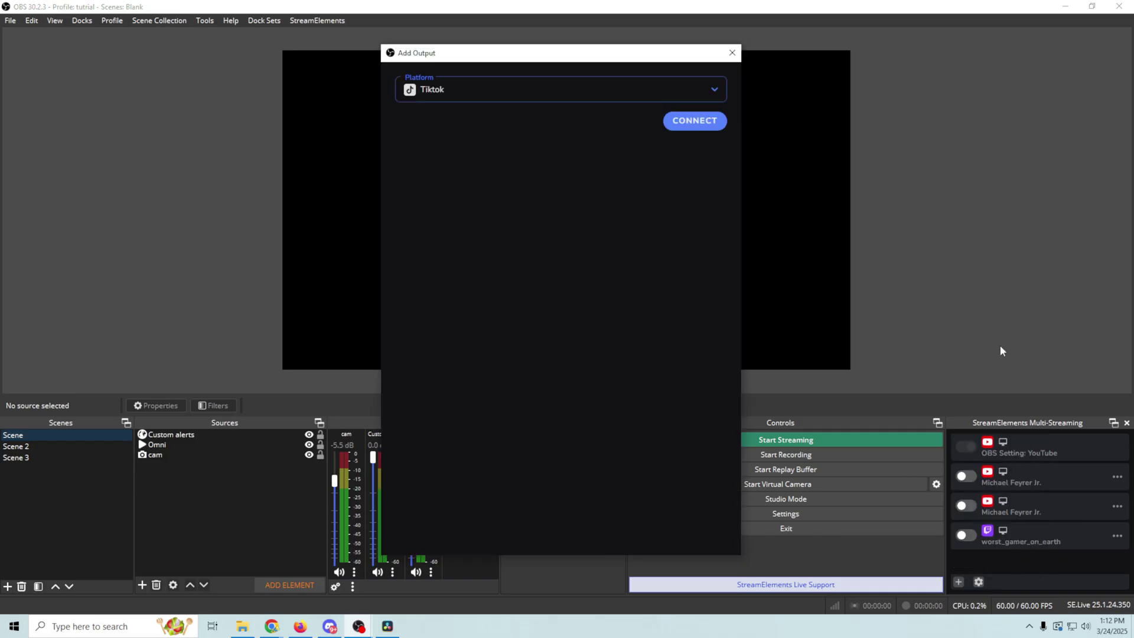
pyautogui.click(683, 122)
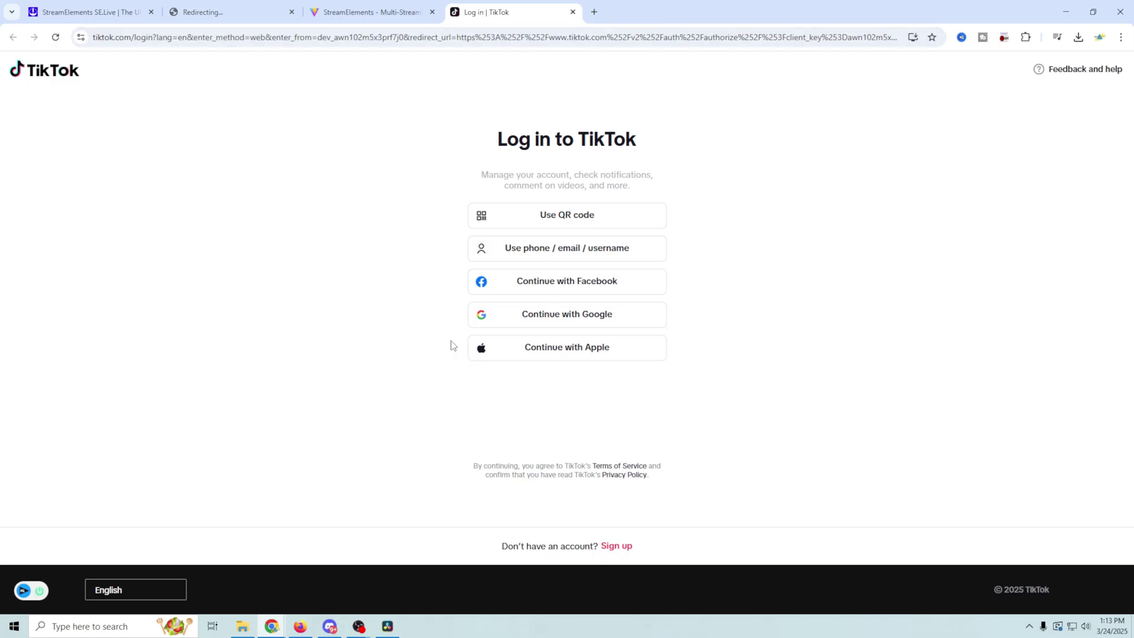
pyautogui.moveTo(359, 626)
pyautogui.click(413, 580)
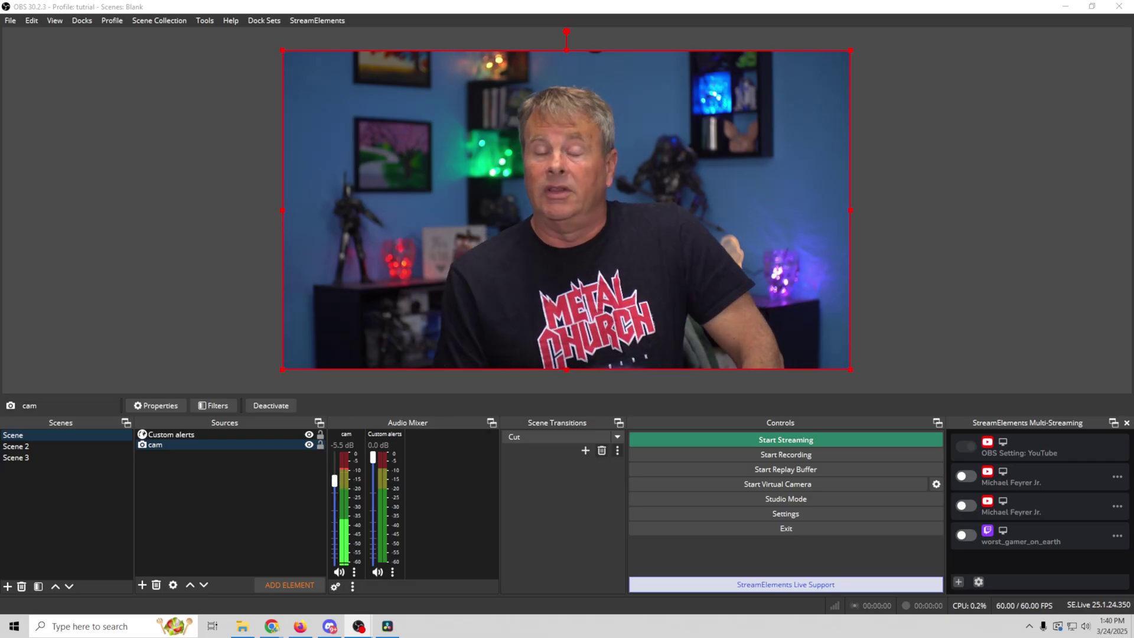
pyautogui.click(669, 512)
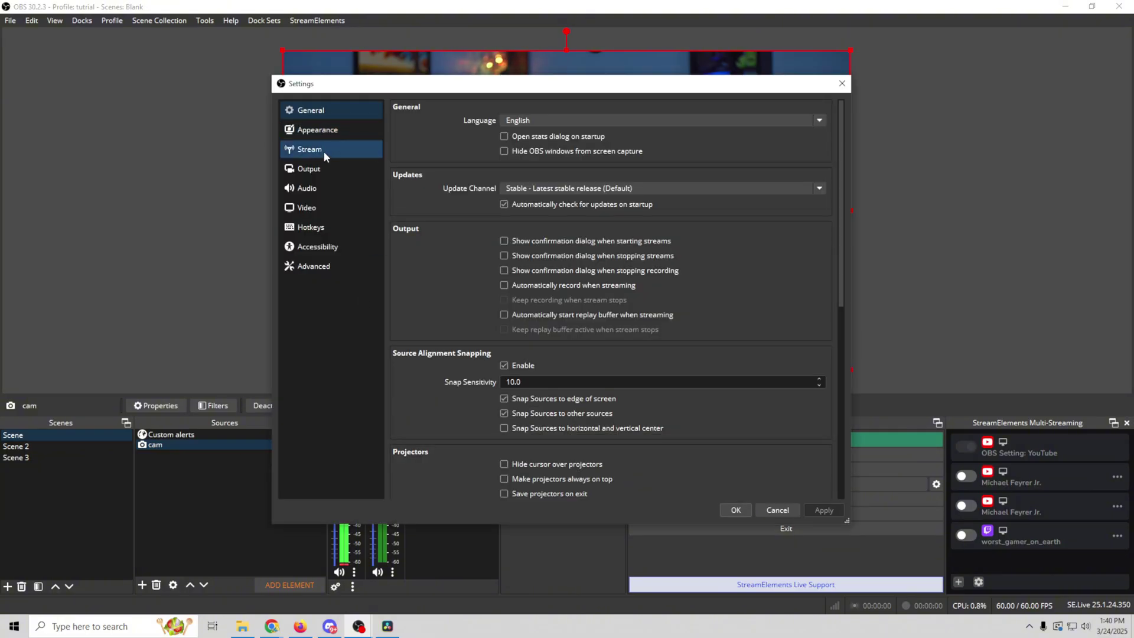
pyautogui.click(313, 170)
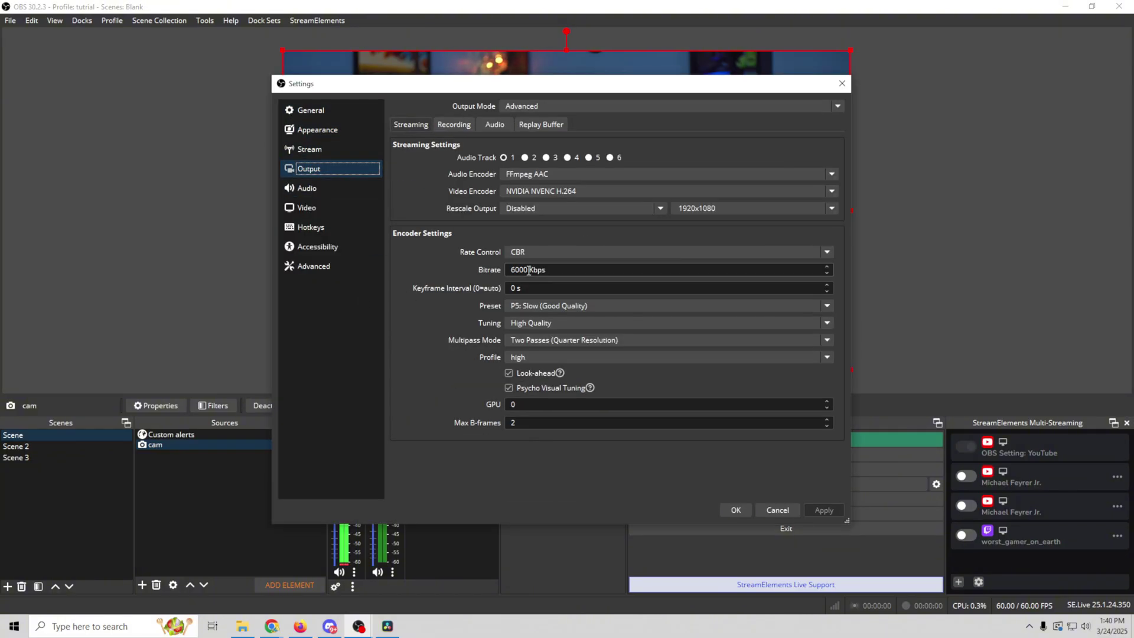
pyautogui.moveTo(527, 270); pyautogui.dragTo(490, 273)
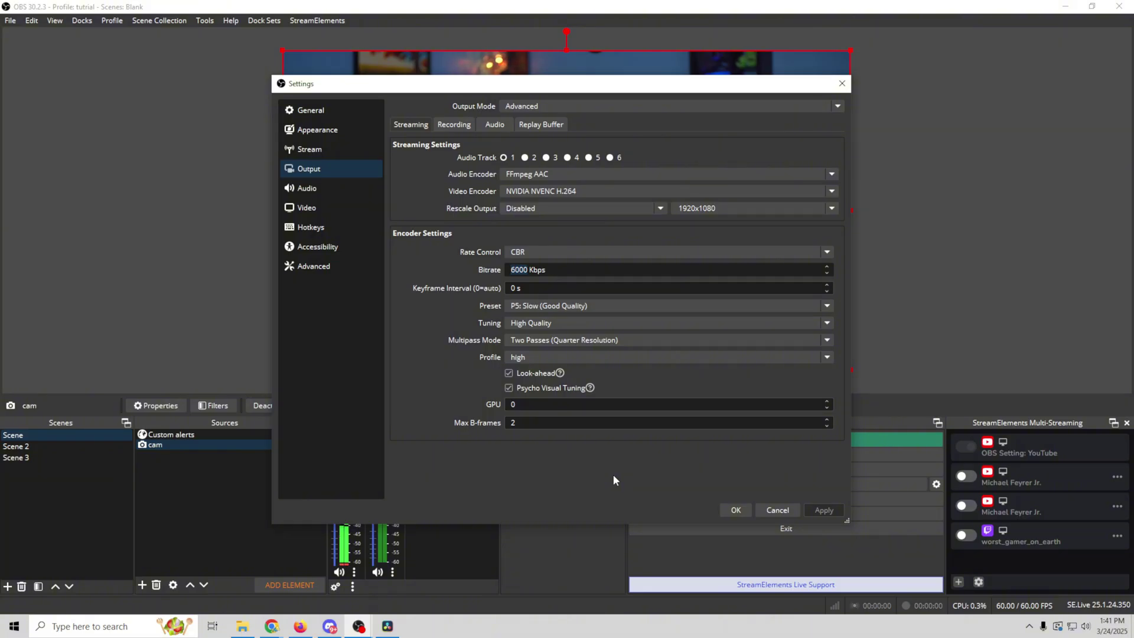
pyautogui.press('Escape')
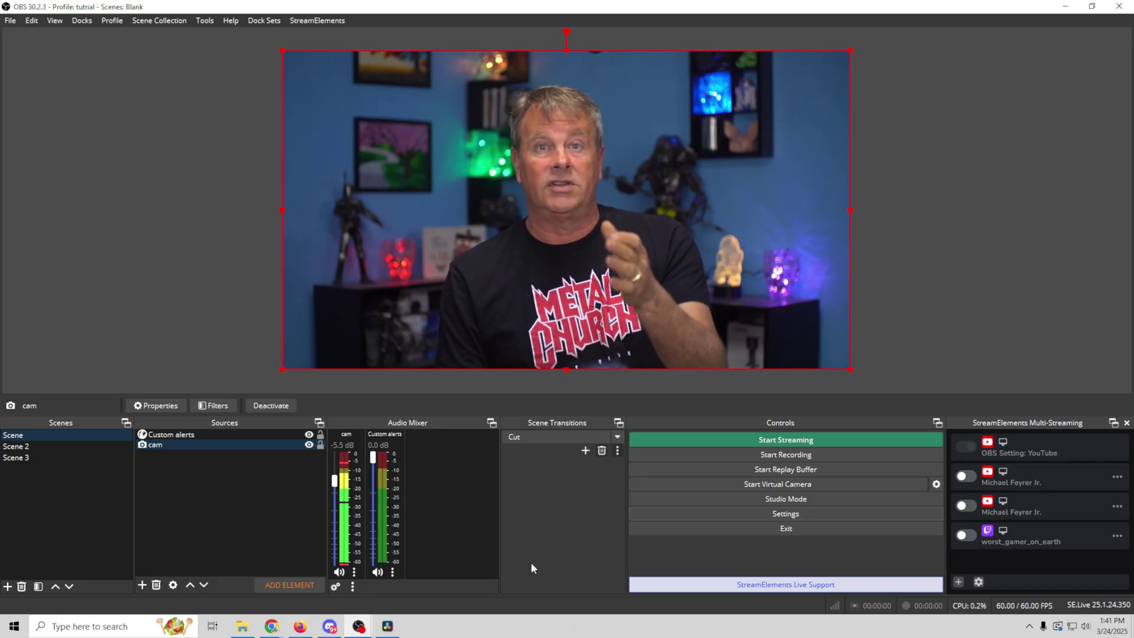
# Step: Switch to Scene 2, enable the first YouTube output, and show Canvas options for the second
pyautogui.click(38, 445)
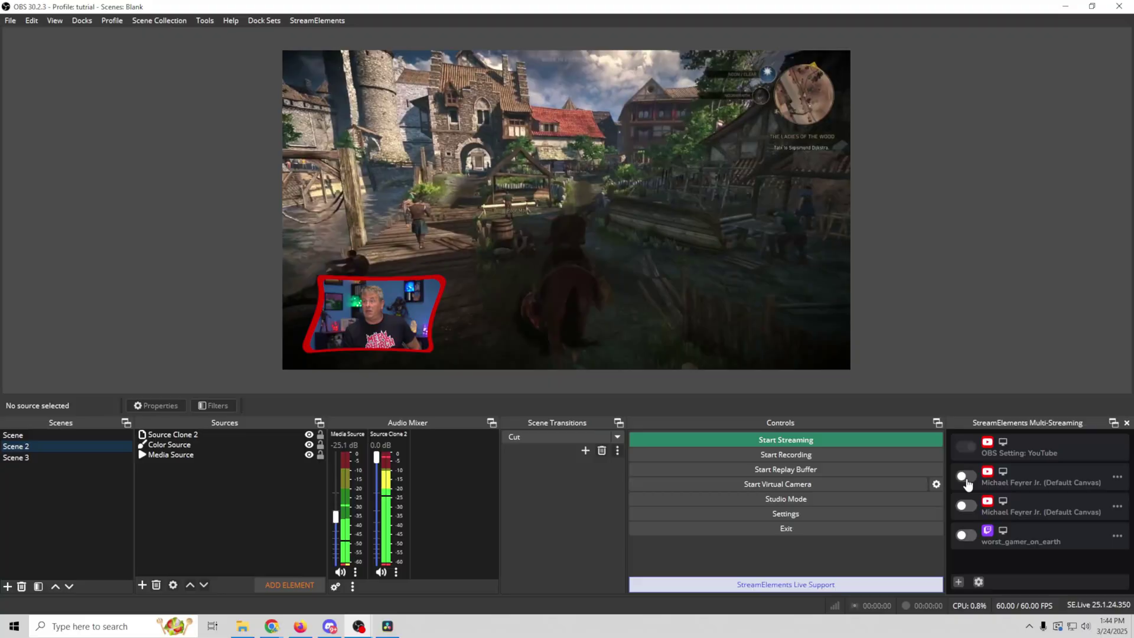
pyautogui.click(965, 477)
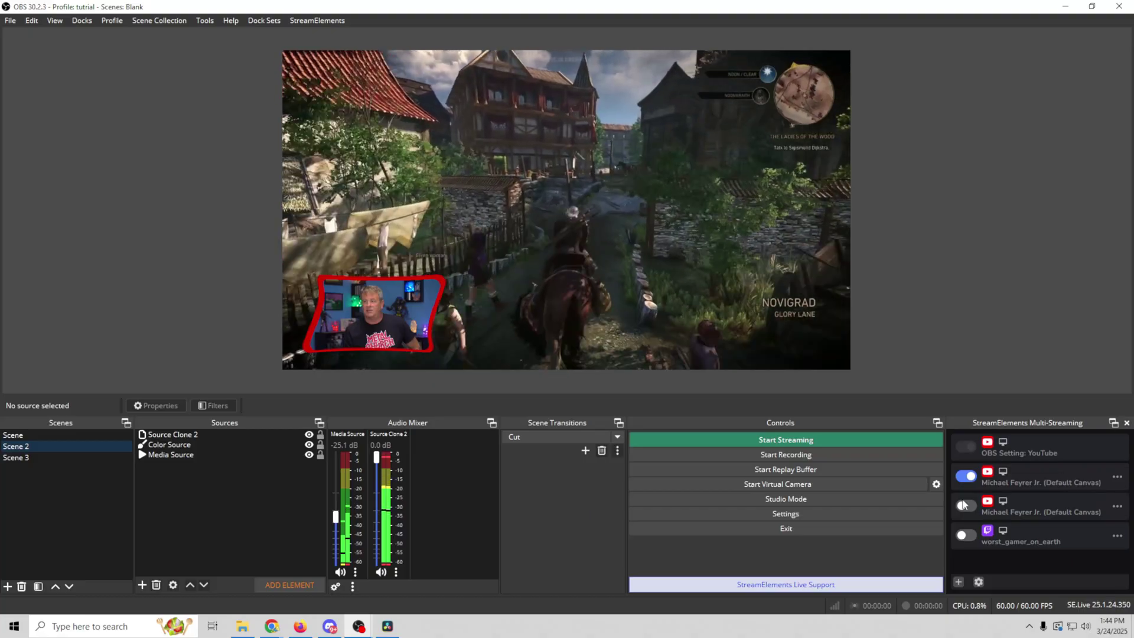
pyautogui.click(1117, 507)
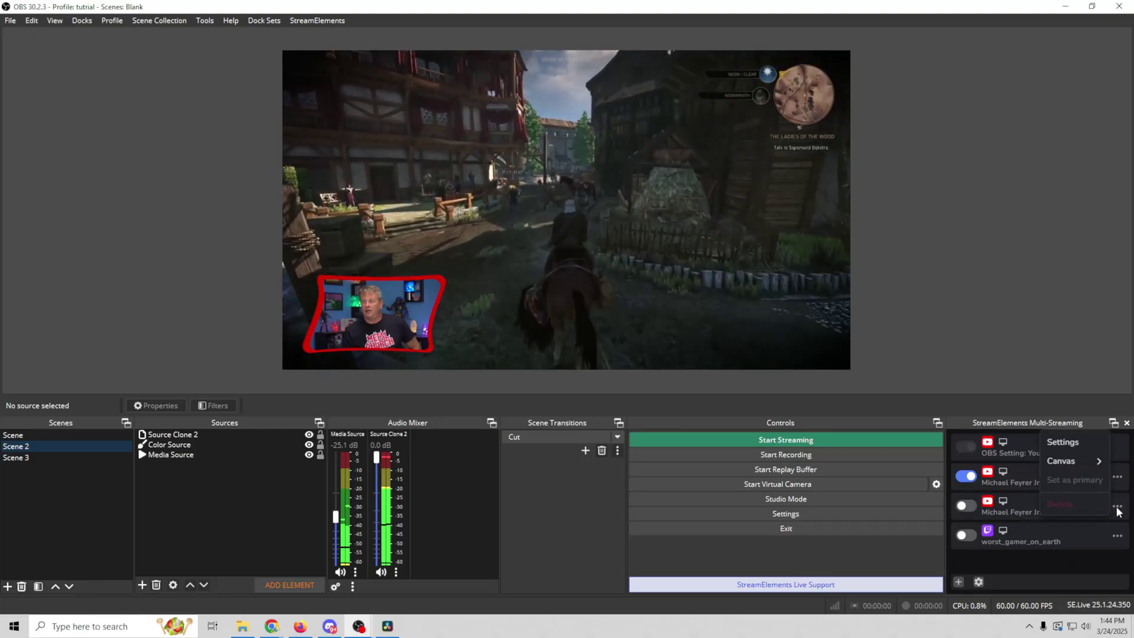
pyautogui.moveTo(1066, 460)
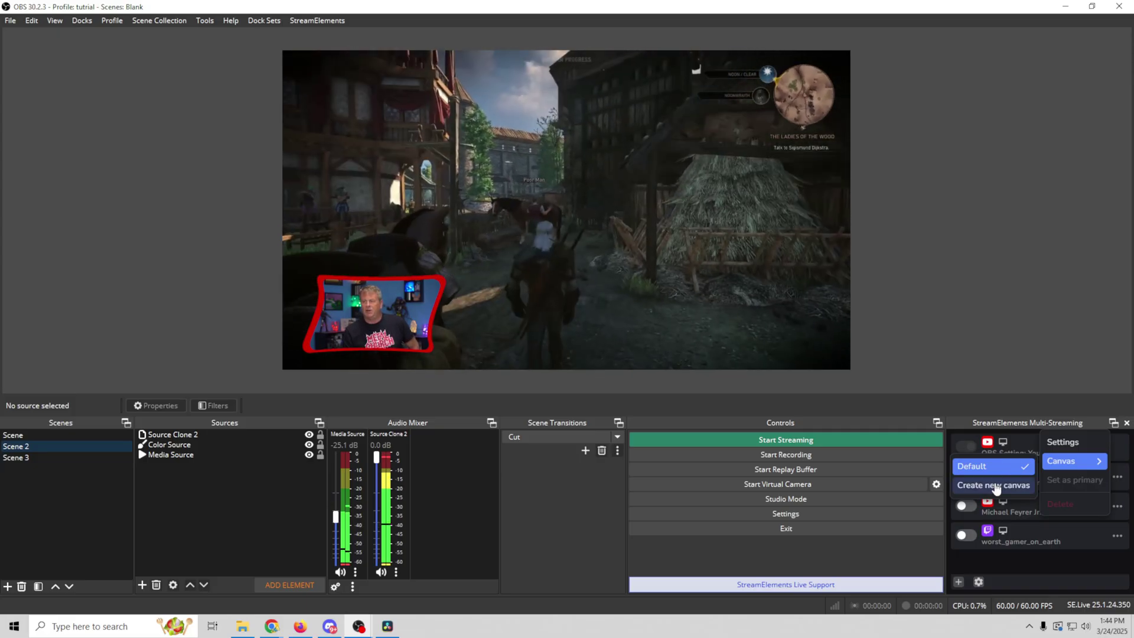
# Step: Set up a new canvas named 'Vert' with 1080x1920 (1080p Vertical) resolution
pyautogui.click(996, 487)
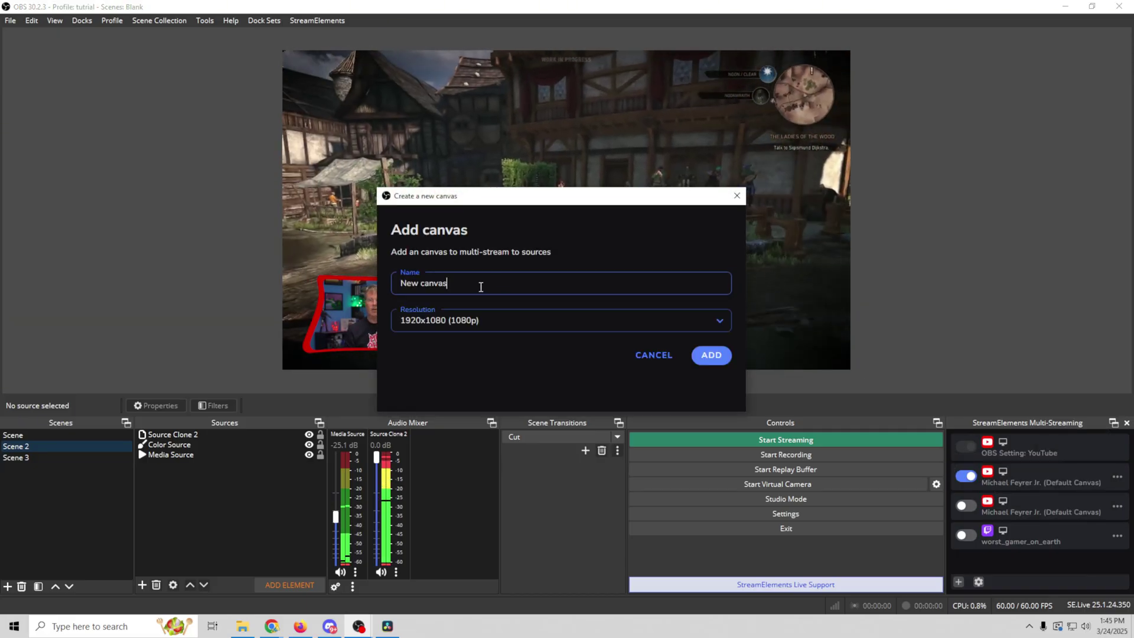
pyautogui.tripleClick(481, 287)
pyautogui.write('Vert')
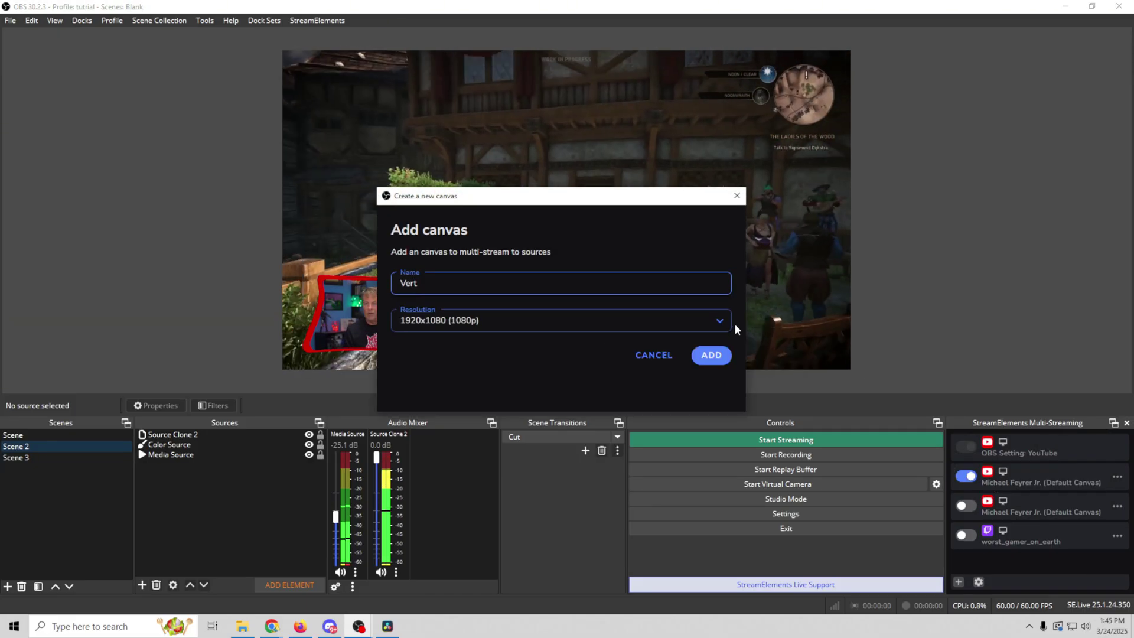
pyautogui.click(720, 321)
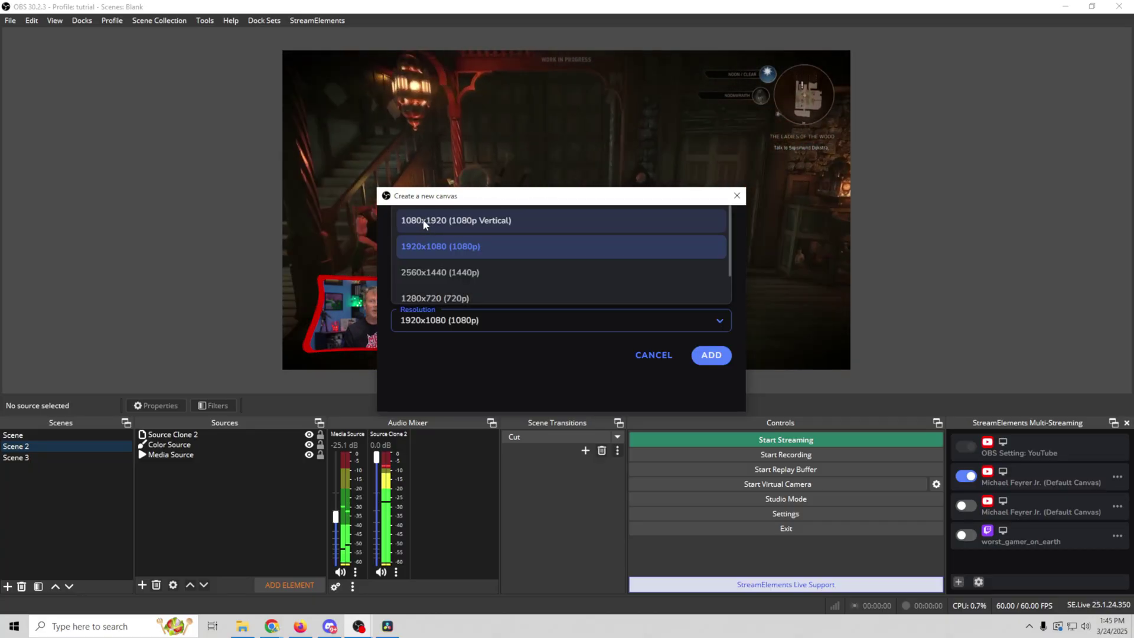
pyautogui.click(424, 220)
# Step: Add the Vert canvas, dock its window right of the main preview, and widen it
pyautogui.click(709, 356)
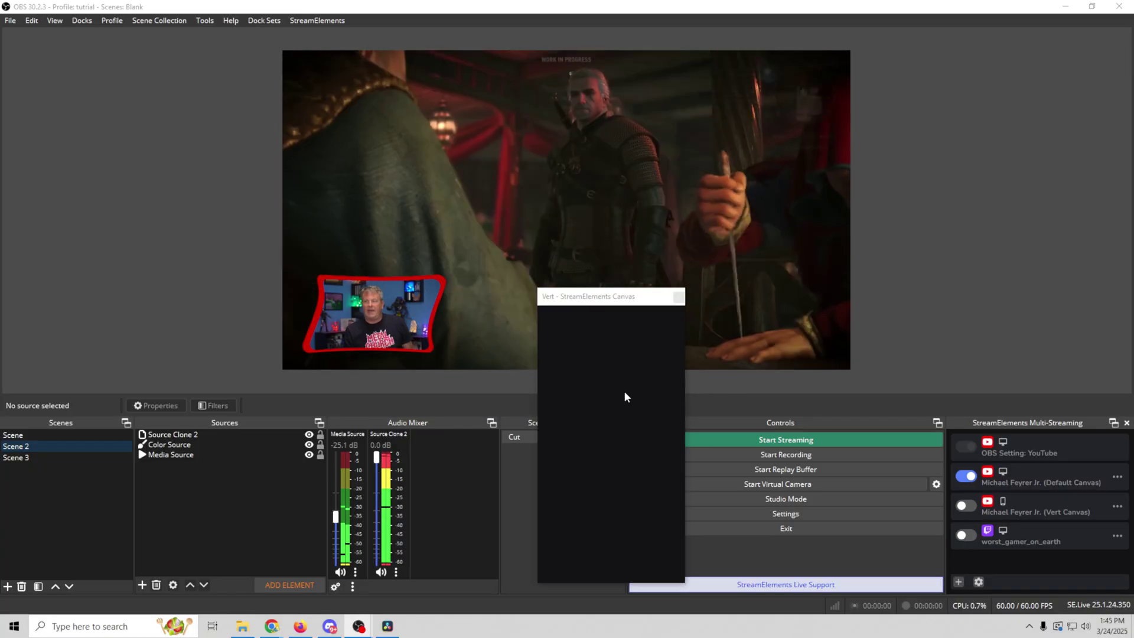
pyautogui.moveTo(584, 299); pyautogui.dragTo(994, 113)
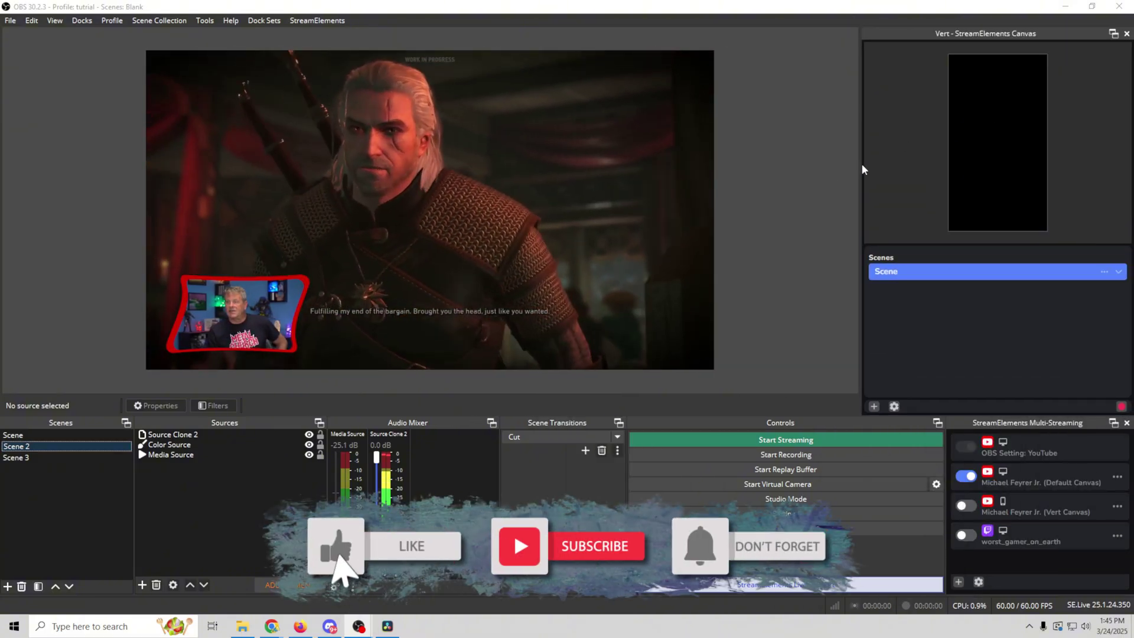
pyautogui.moveTo(864, 169); pyautogui.dragTo(821, 161)
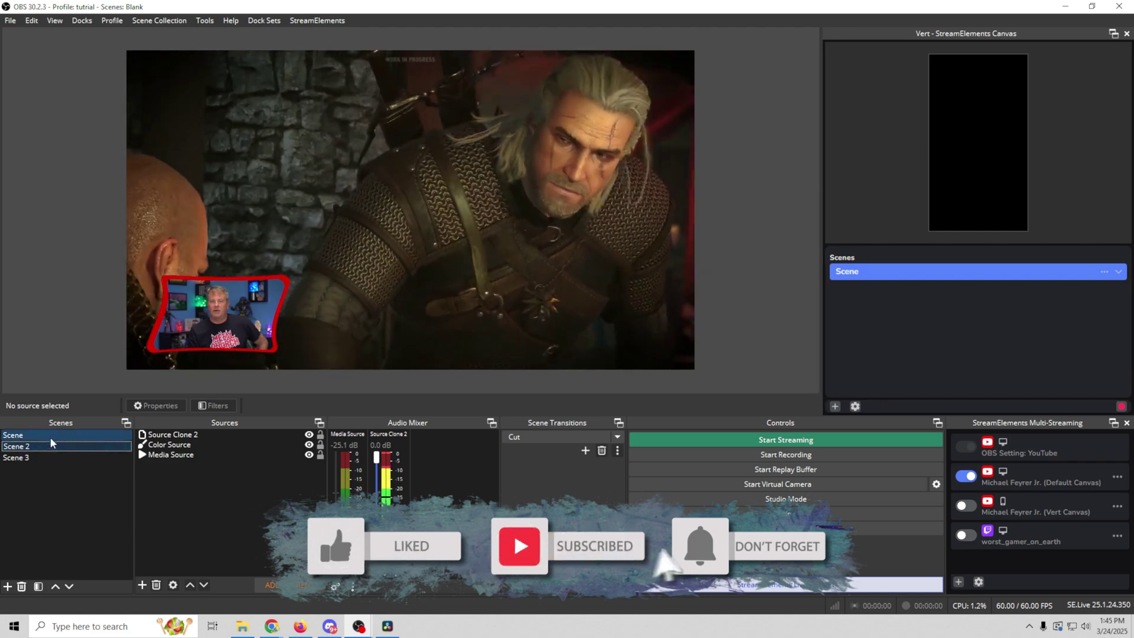
# Step: Add the existing cam Video Capture Device source to the Vert canvas Scene
pyautogui.click(50, 436)
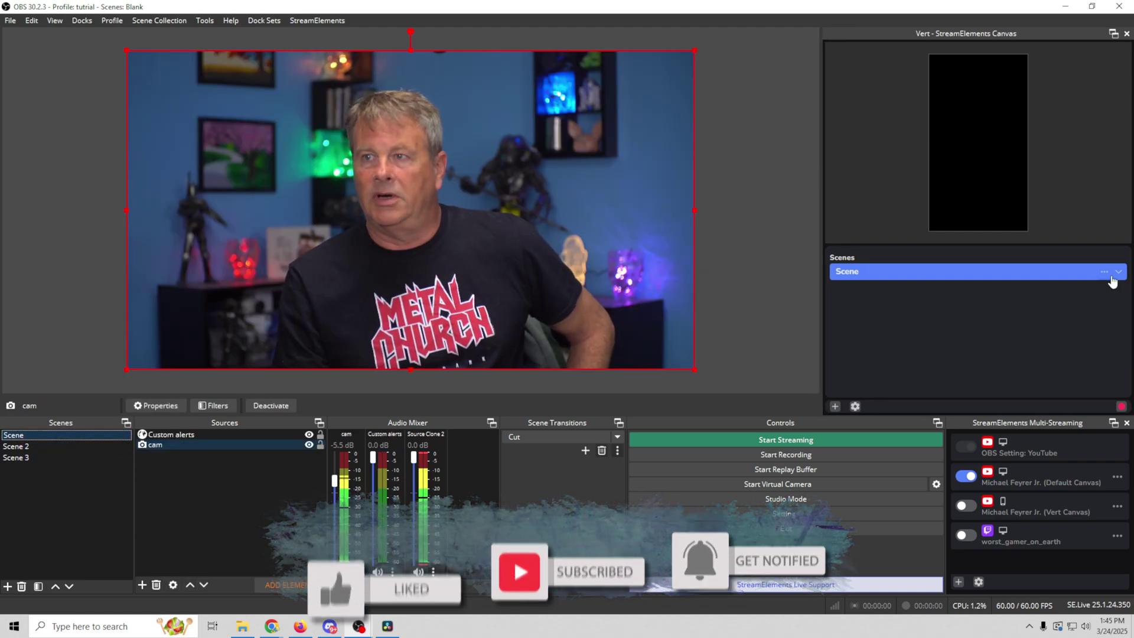
pyautogui.moveTo(1099, 280)
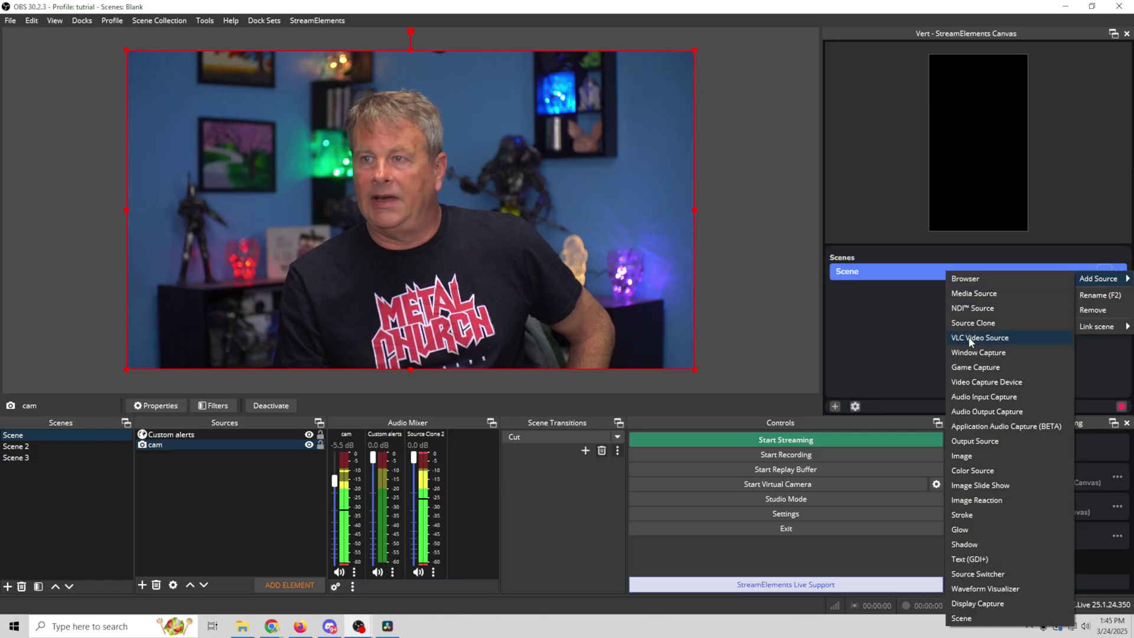
pyautogui.click(968, 456)
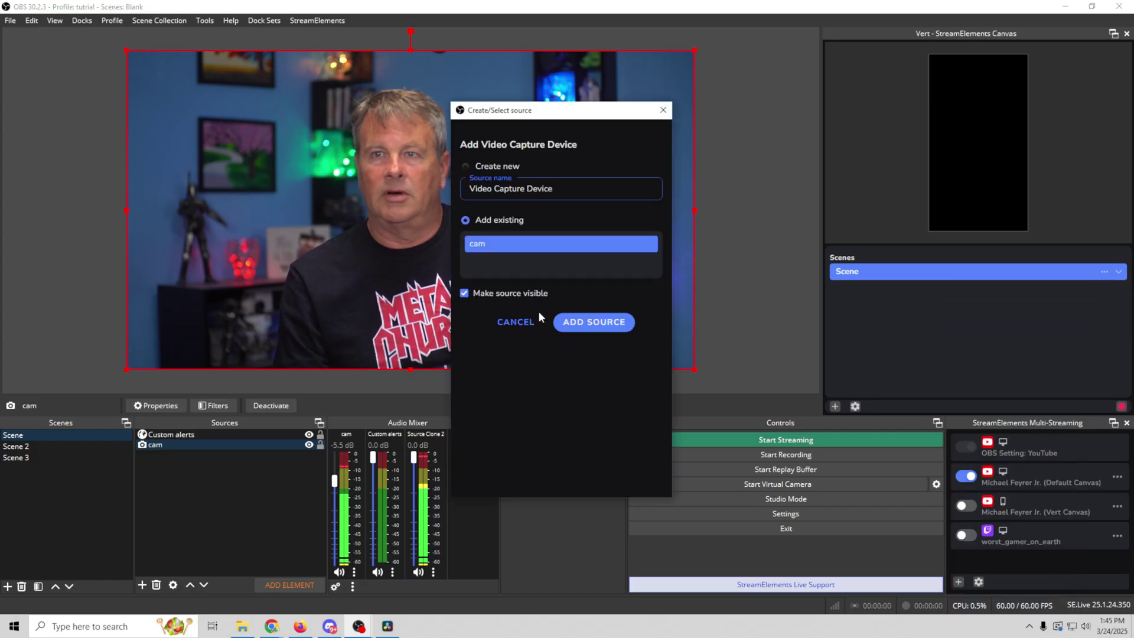
pyautogui.click(572, 323)
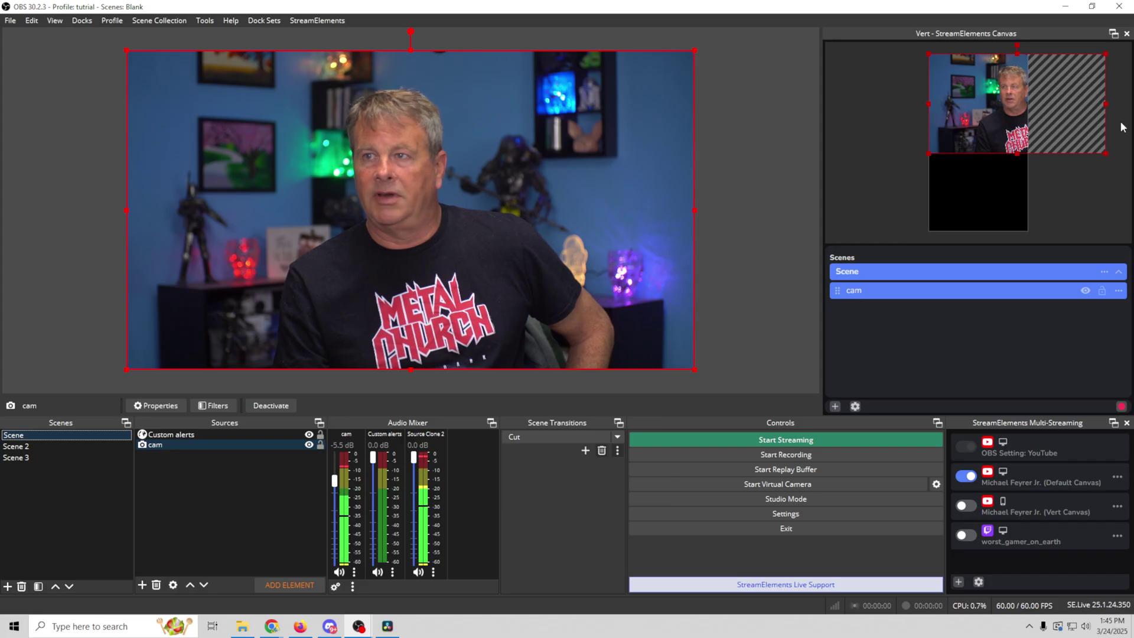
# Step: Enlarge and reposition the cam image so it fills the vertical frame
pyautogui.moveTo(1019, 112); pyautogui.dragTo(972, 120)
pyautogui.moveTo(892, 153); pyautogui.dragTo(850, 201)
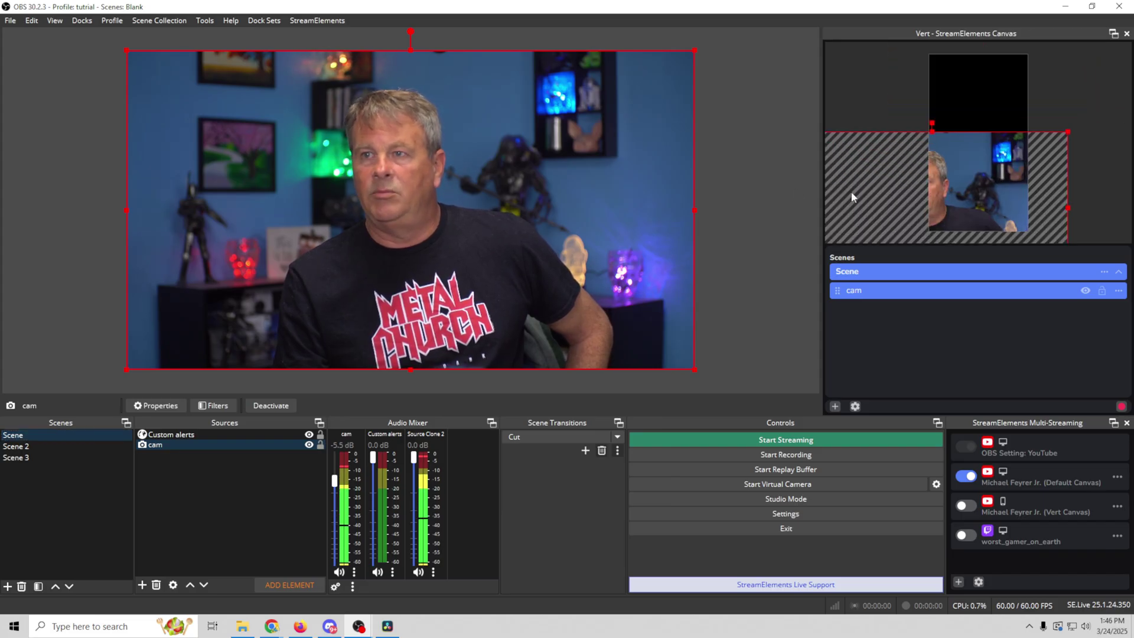
pyautogui.moveTo(968, 177); pyautogui.dragTo(1015, 126)
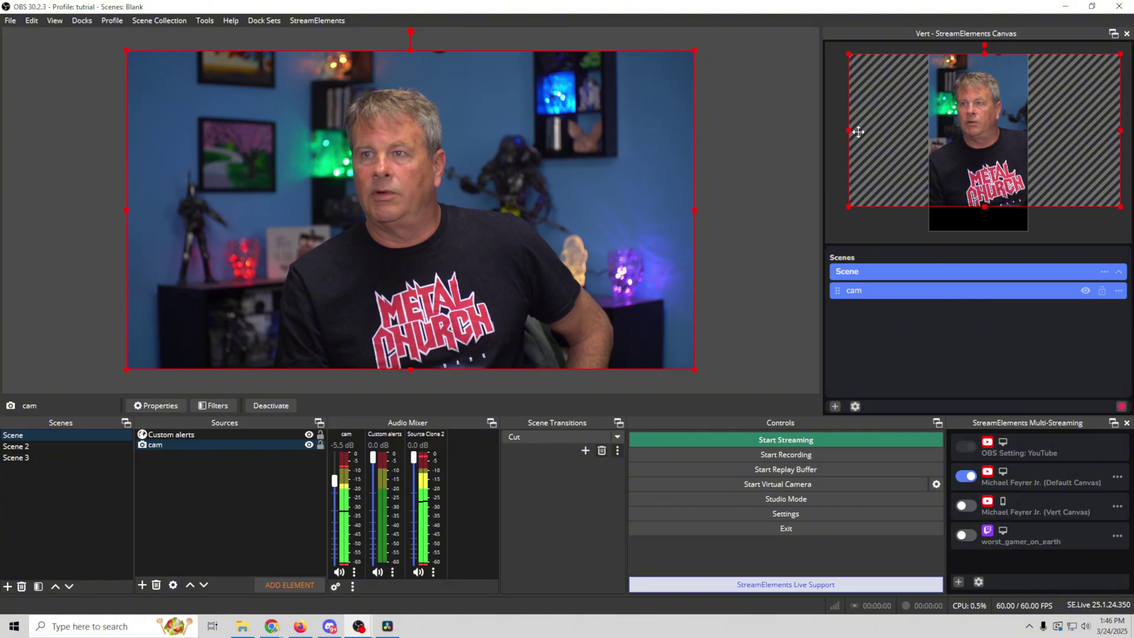
pyautogui.moveTo(848, 132); pyautogui.dragTo(806, 125)
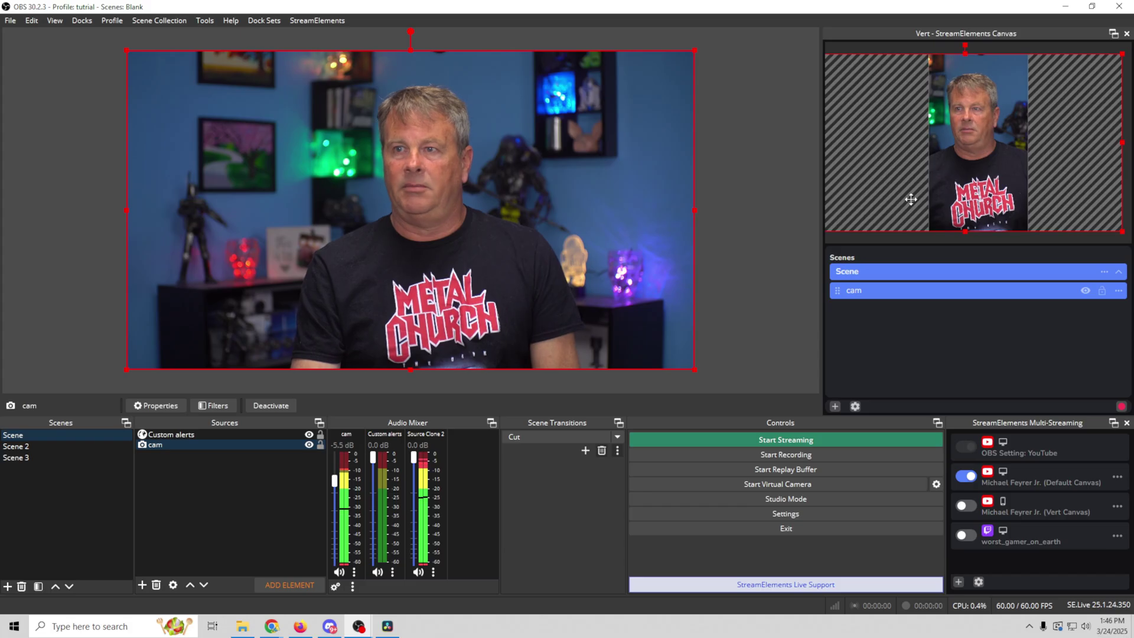
# Step: Create scene 2 in the Vert canvas and add the cam source to it
pyautogui.click(834, 407)
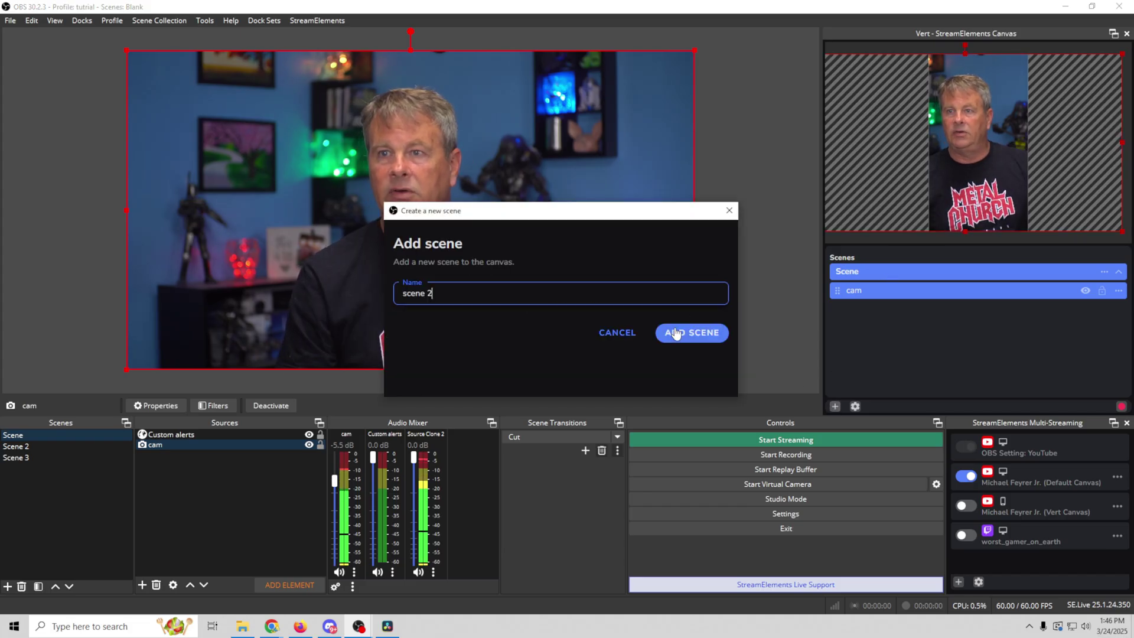
pyautogui.click(677, 333)
pyautogui.click(1105, 312)
pyautogui.moveTo(1099, 318)
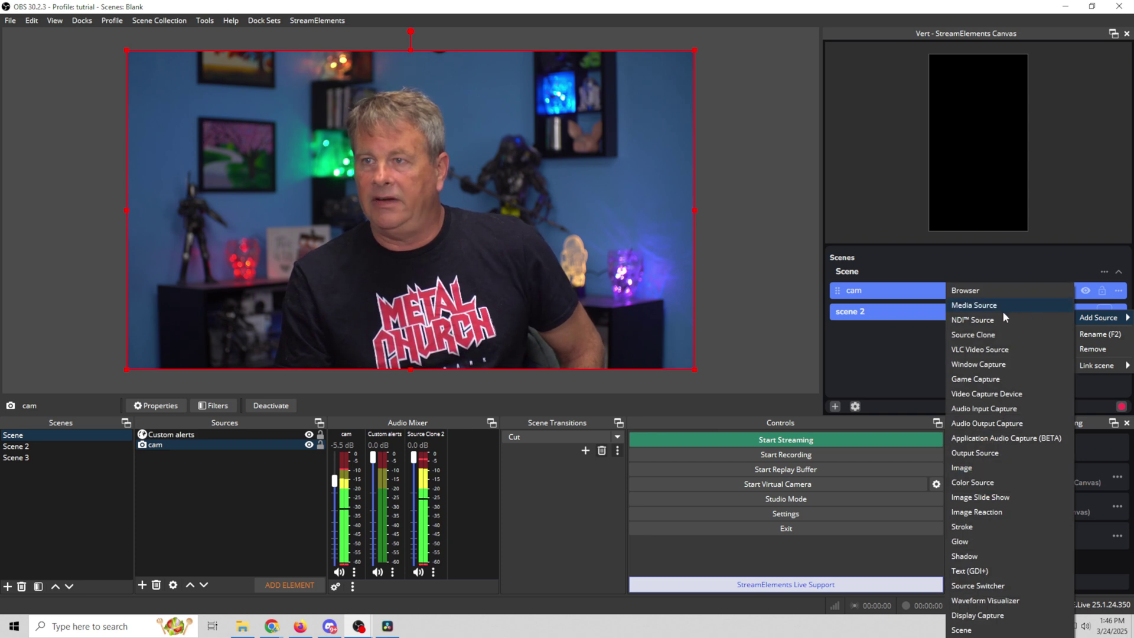
pyautogui.click(967, 512)
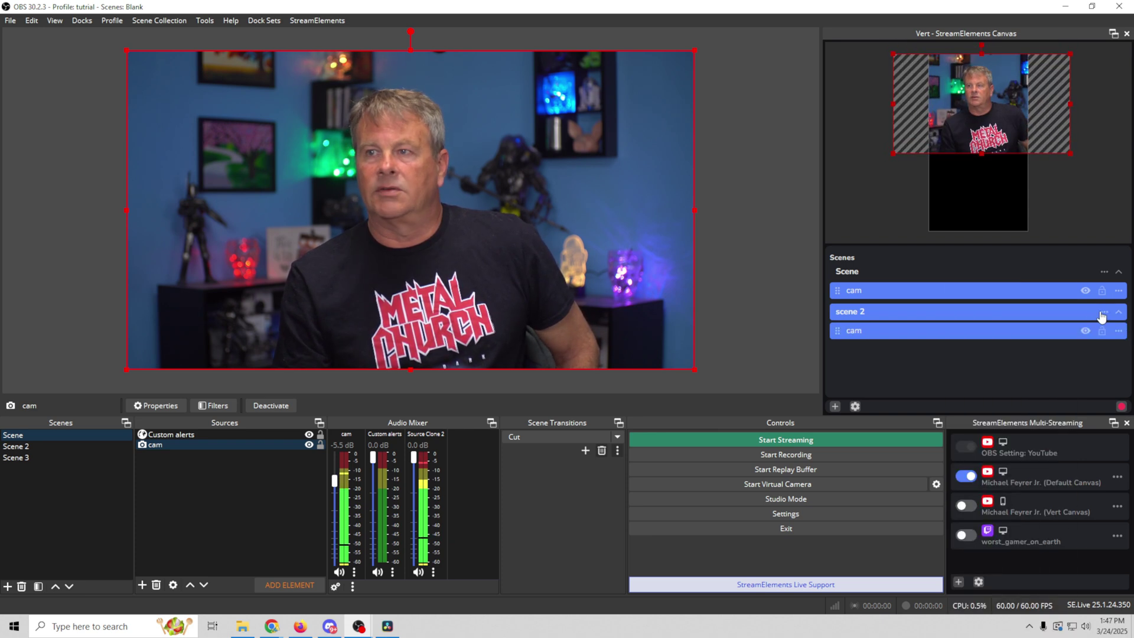
# Step: Add the existing Media Source game footage to vertical scene 2
pyautogui.moveTo(1101, 321)
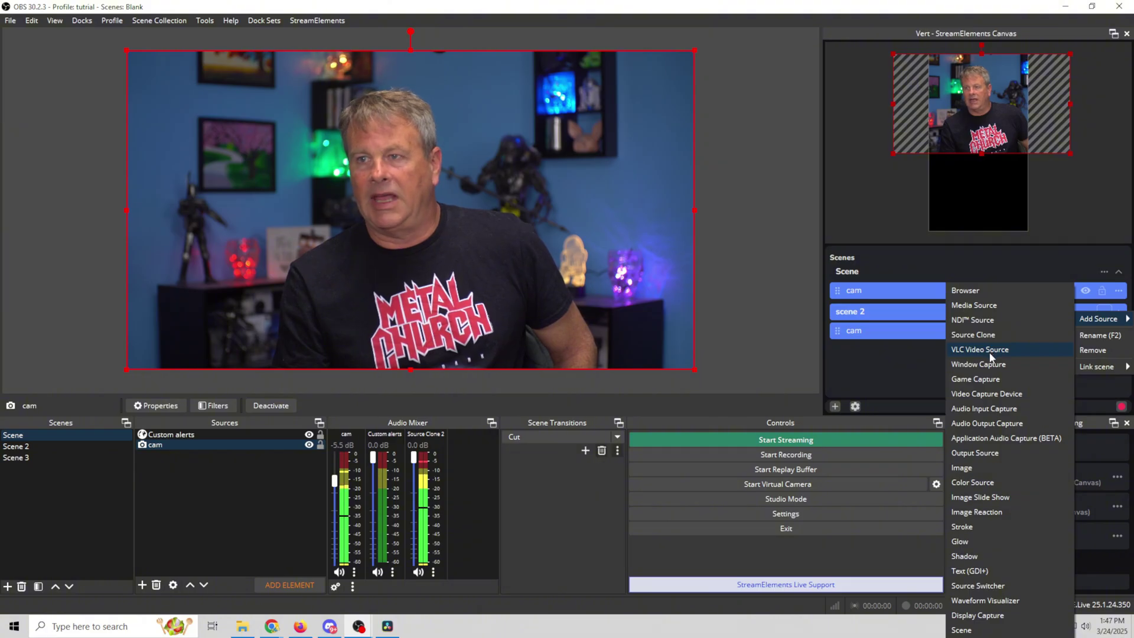
pyautogui.click(979, 305)
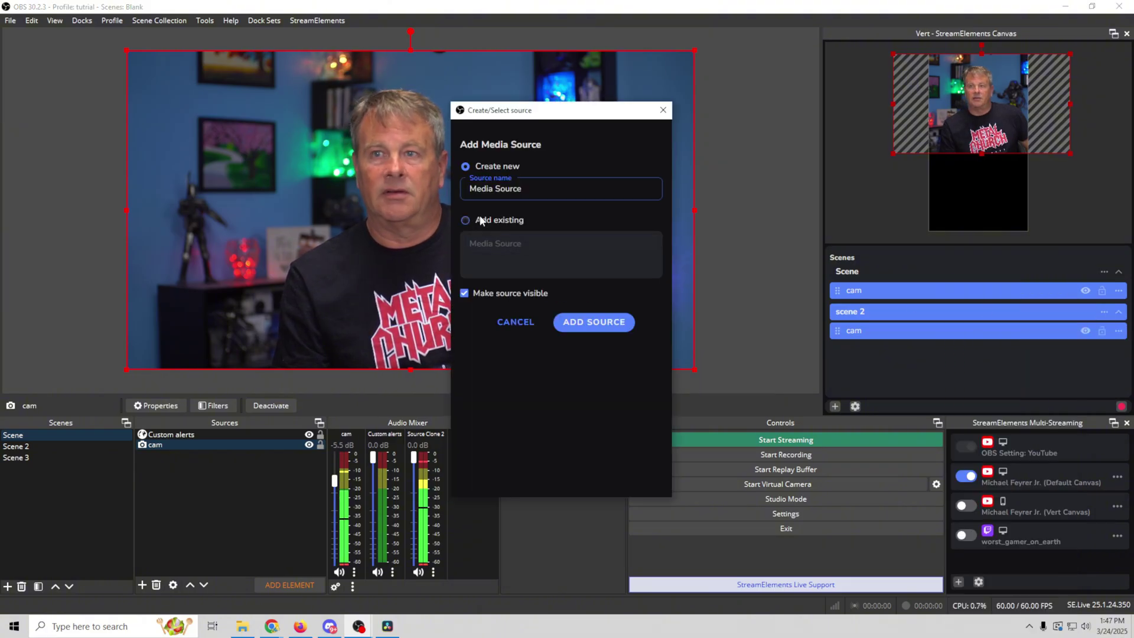
pyautogui.click(486, 245)
pyautogui.click(592, 324)
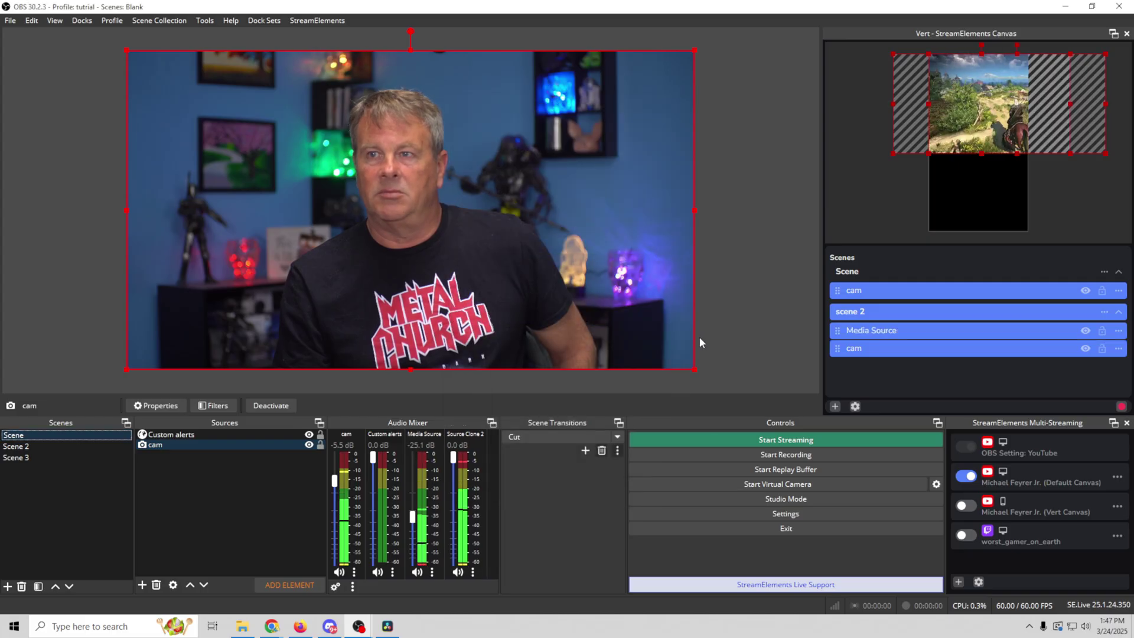
# Step: Move the game footage into the lower half, keeping the Media Source above cam in layer order
pyautogui.moveTo(969, 118)
pyautogui.mouseDown()
pyautogui.moveTo(963, 204)
pyautogui.moveTo(957, 112)
pyautogui.mouseUp()
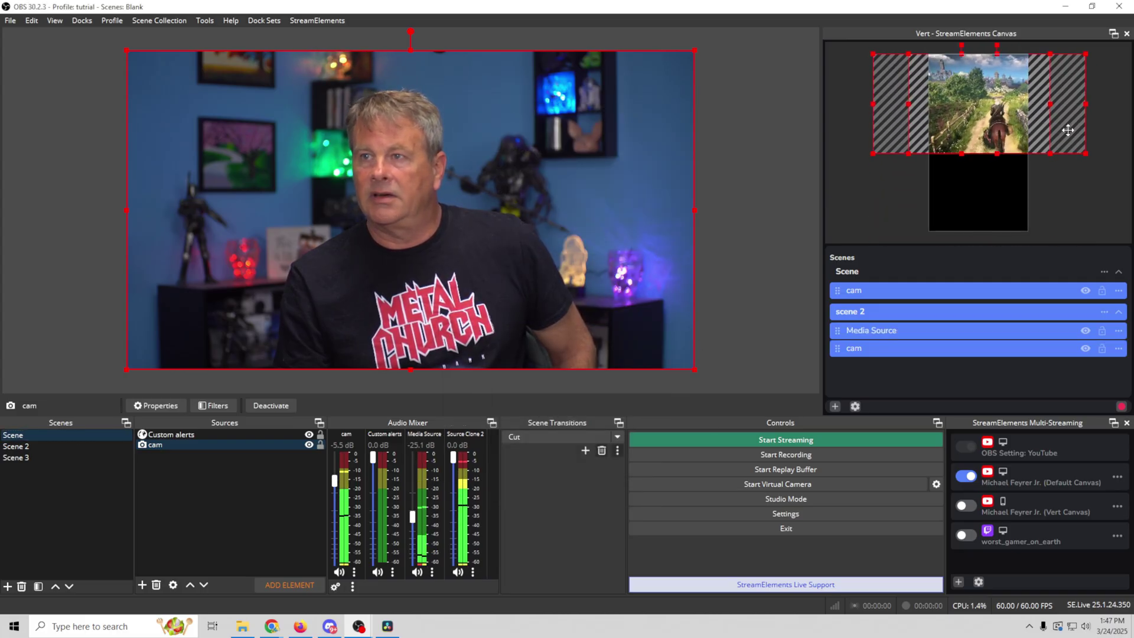
pyautogui.moveTo(1067, 130); pyautogui.dragTo(1042, 218)
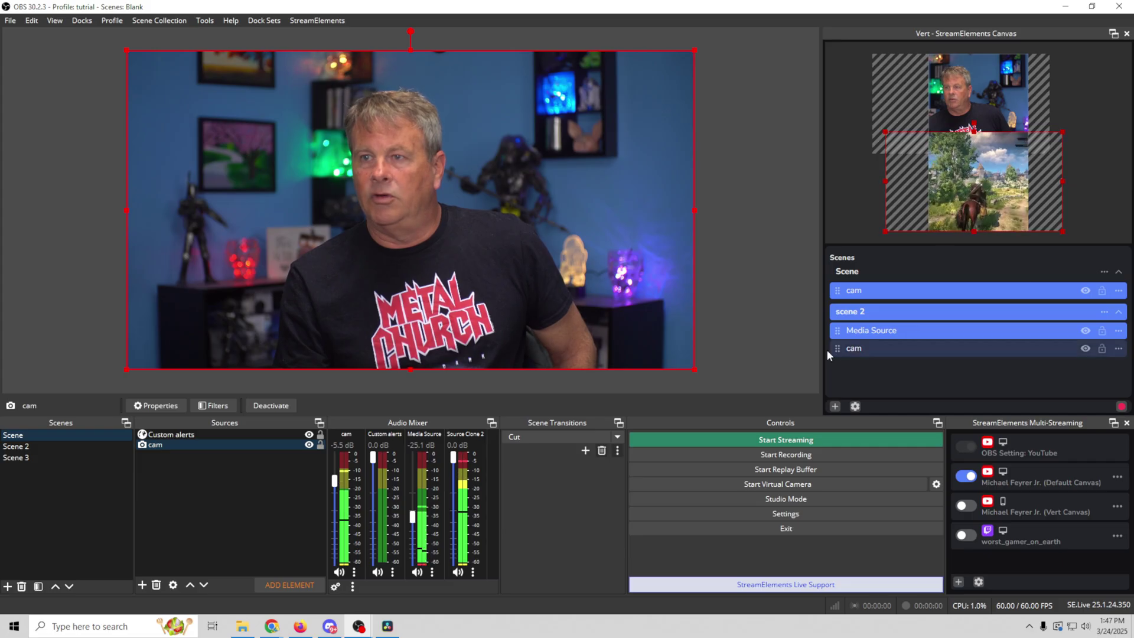
pyautogui.moveTo(837, 332); pyautogui.dragTo(838, 353)
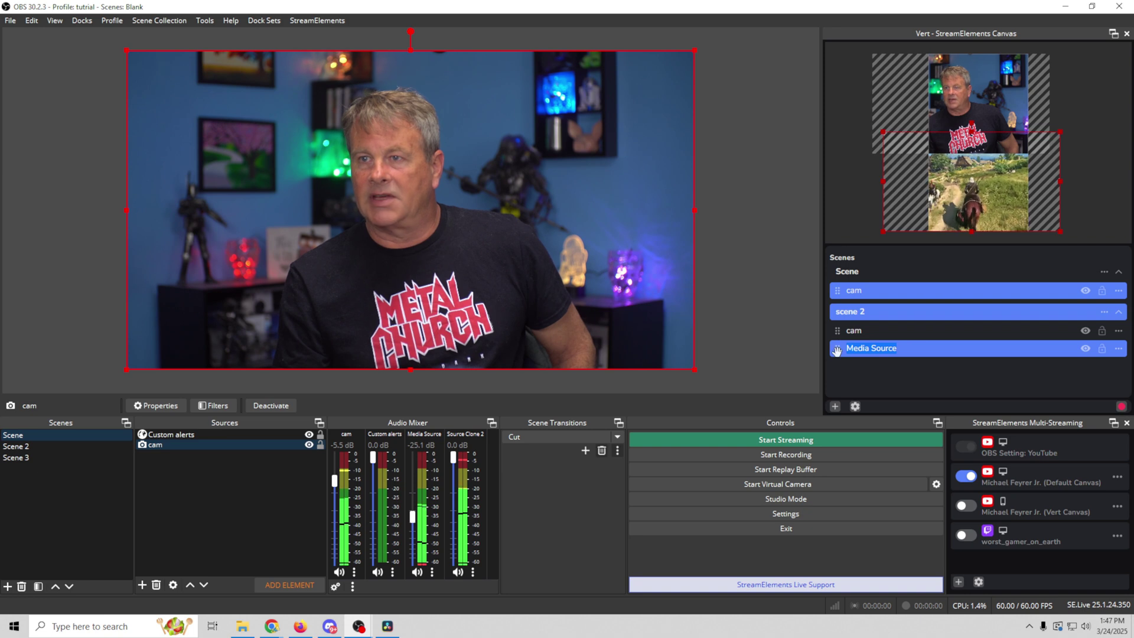
pyautogui.moveTo(836, 344); pyautogui.dragTo(836, 329)
# Step: Center the game footage horizontally and center the camera in the top half
pyautogui.moveTo(958, 212); pyautogui.dragTo(971, 212)
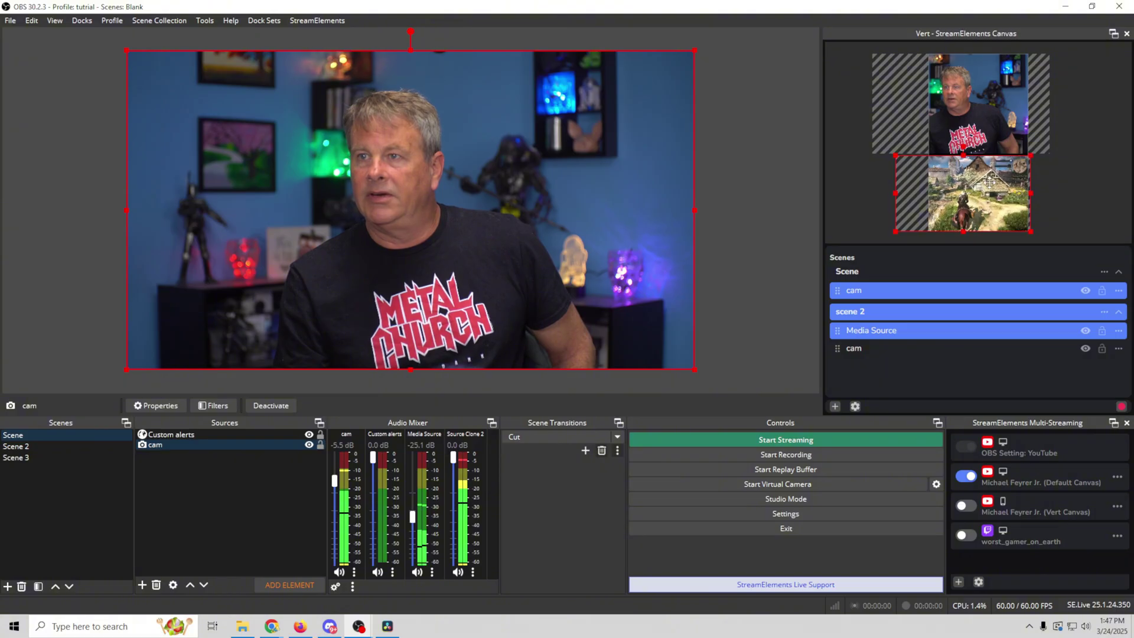
pyautogui.moveTo(979, 212); pyautogui.dragTo(986, 212)
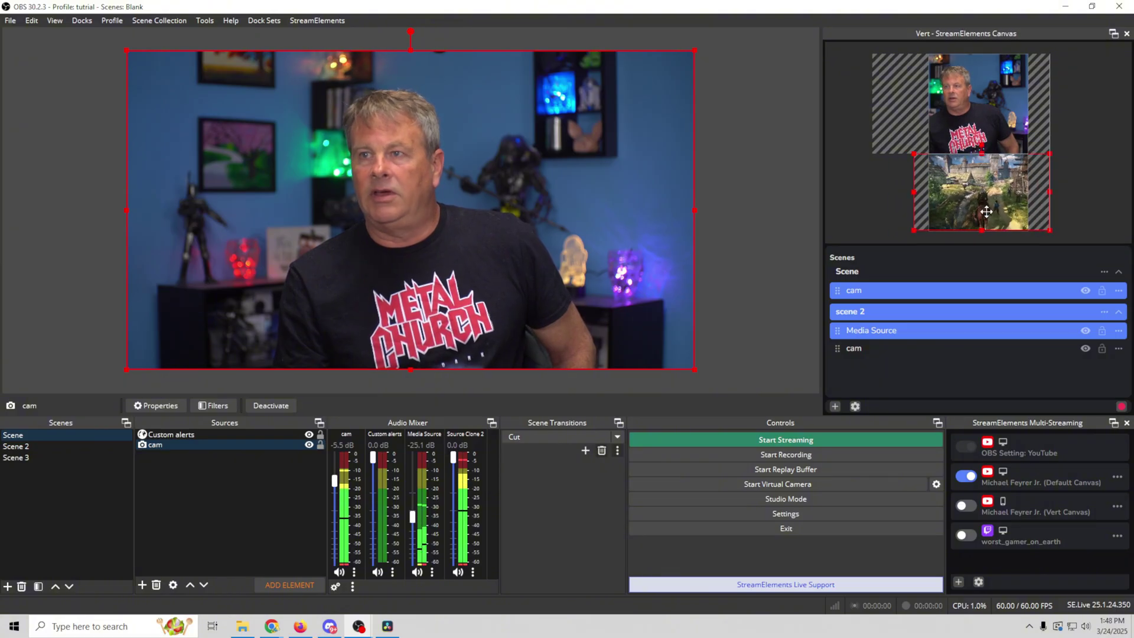
pyautogui.moveTo(911, 83); pyautogui.dragTo(924, 97)
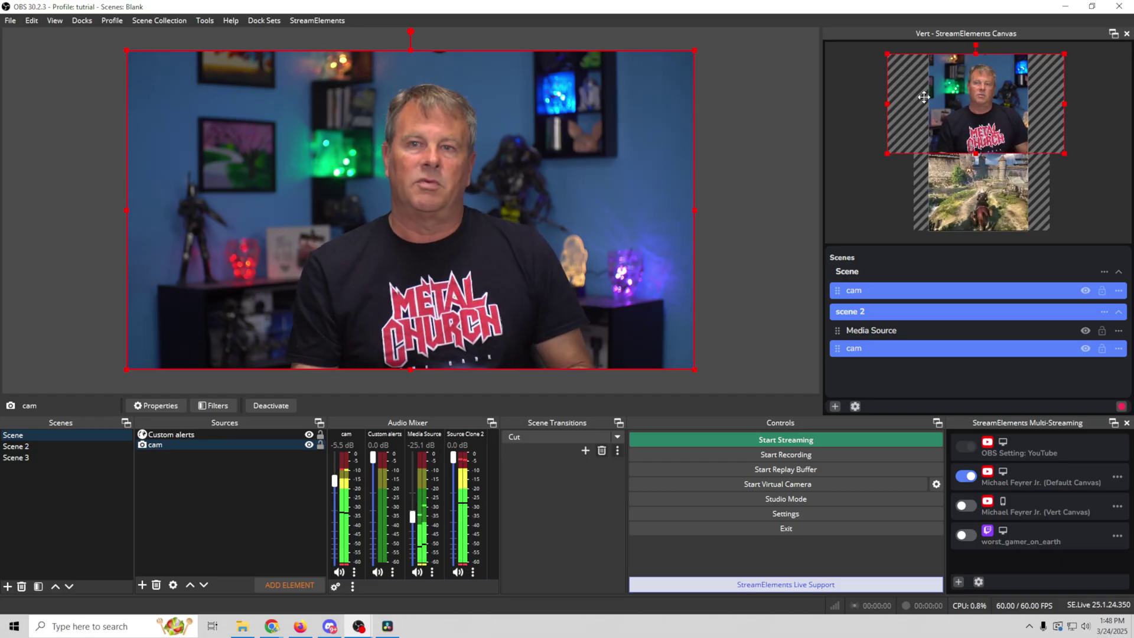
# Step: Switch back and forth between Scene and Scene 2 in the main preview
pyautogui.click(38, 447)
pyautogui.click(40, 436)
pyautogui.click(38, 446)
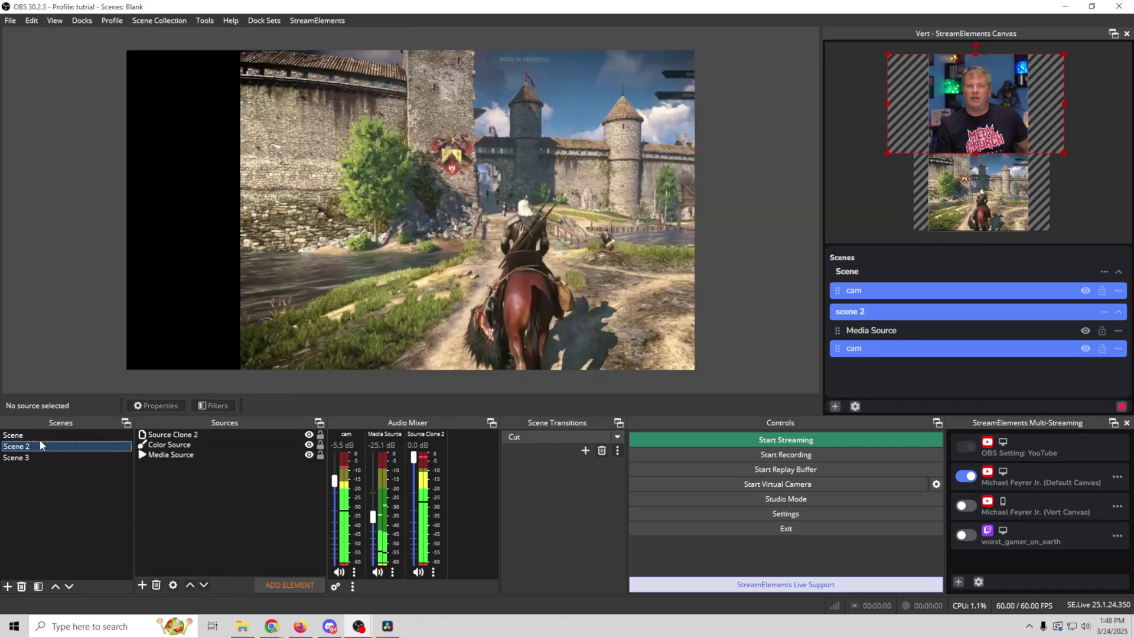
pyautogui.click(39, 436)
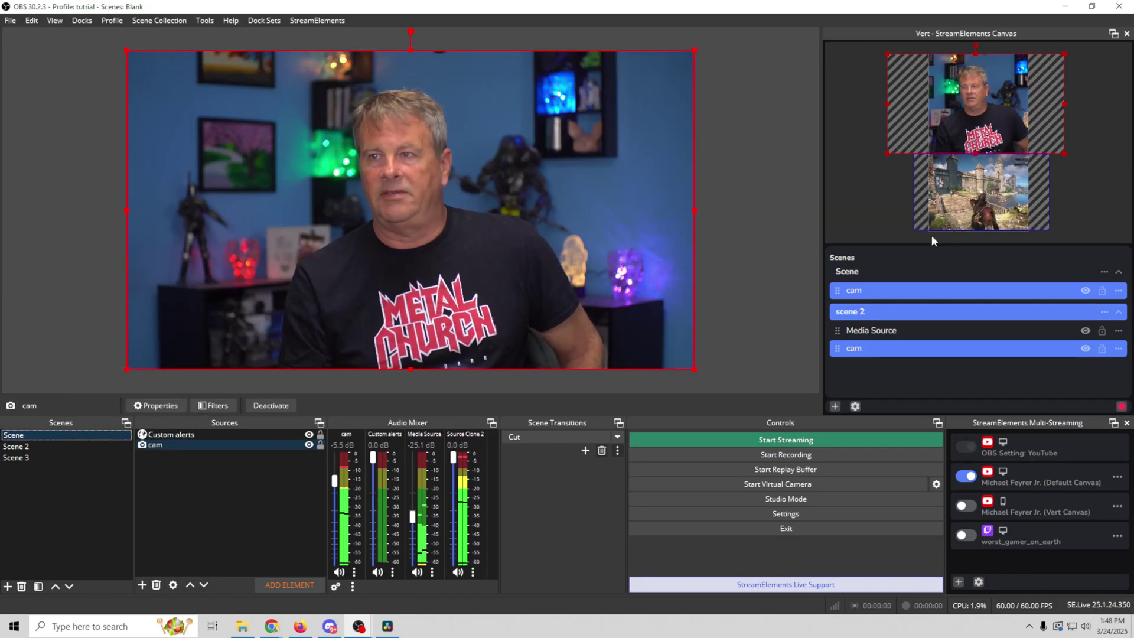
# Step: Link vertical Scene to Scene and vertical scene 2 to Scene 2, then show Scene 2
pyautogui.click(1104, 273)
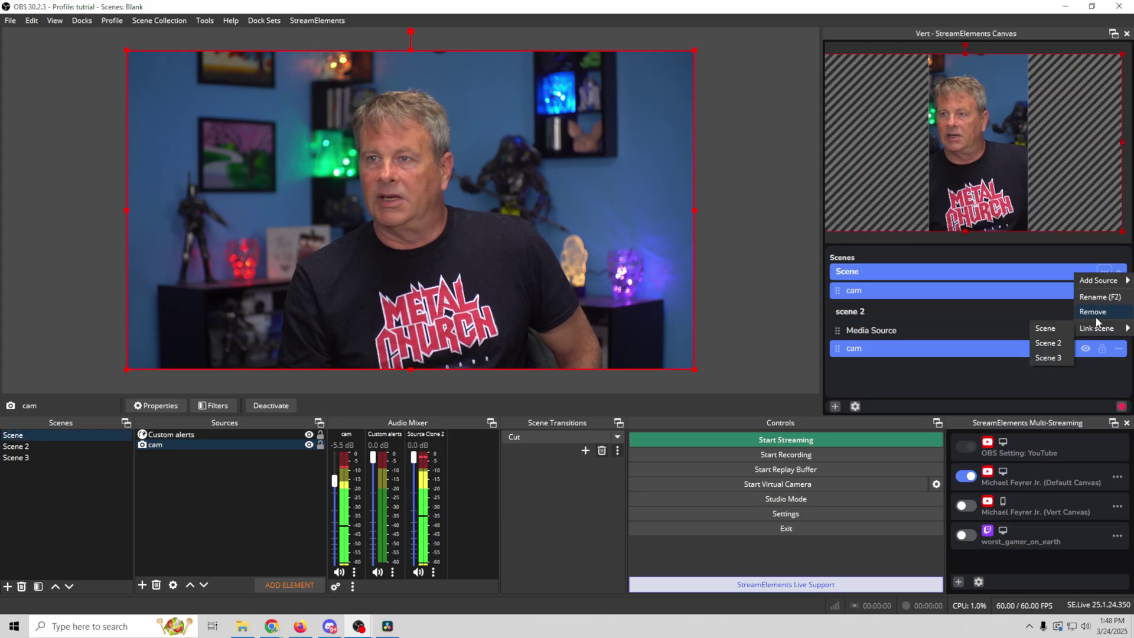
pyautogui.click(1042, 329)
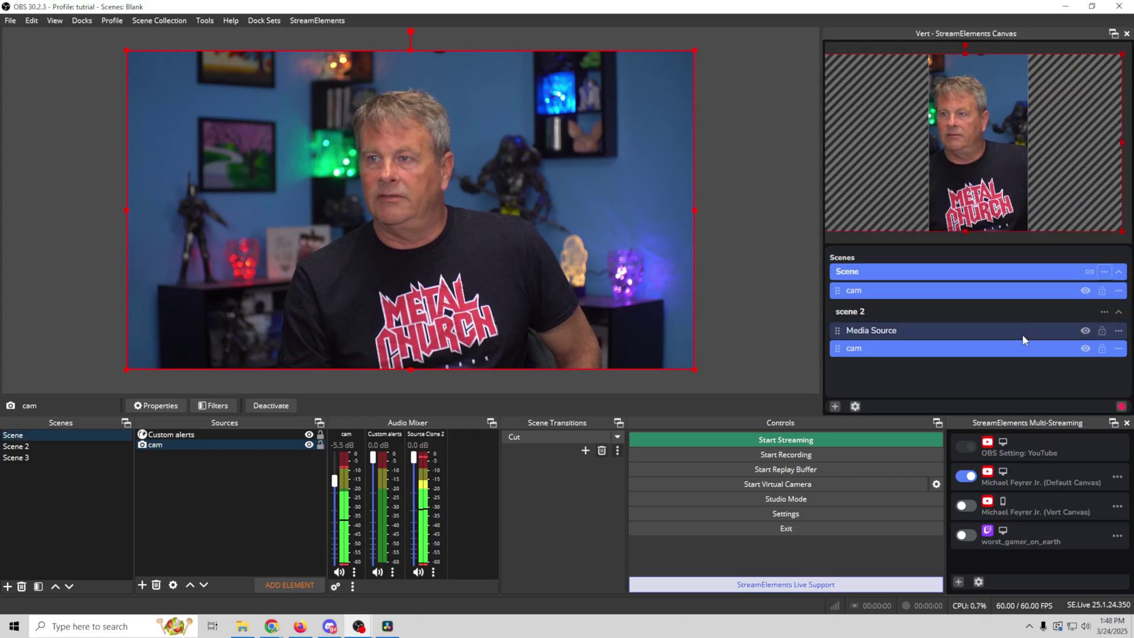
pyautogui.click(1104, 313)
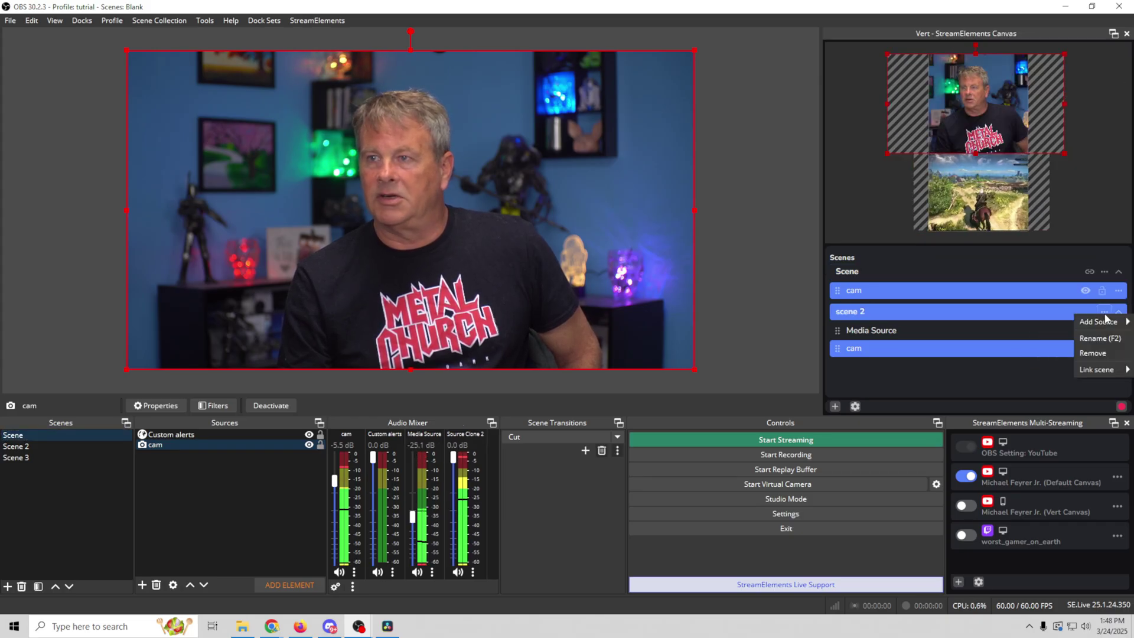
pyautogui.moveTo(1093, 369)
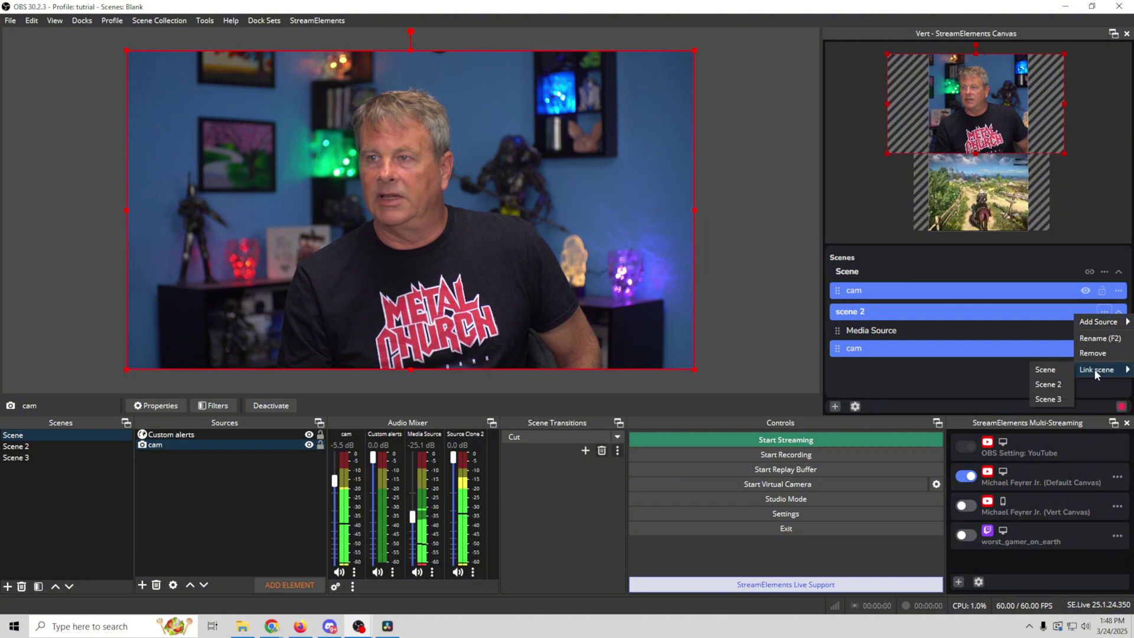
pyautogui.click(1049, 385)
pyautogui.click(773, 168)
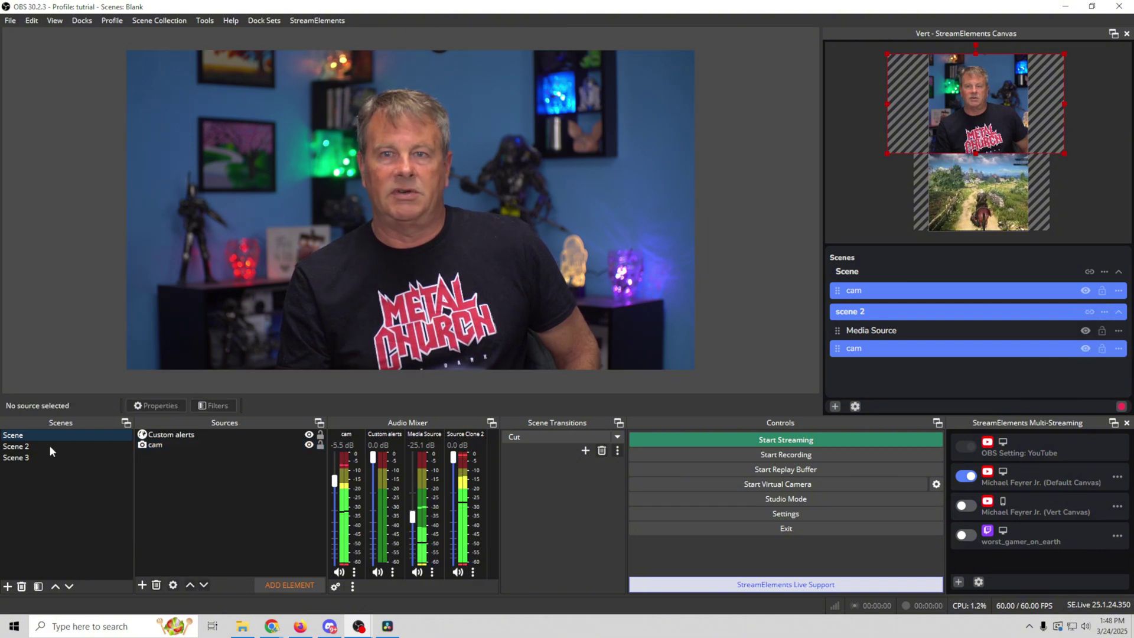
pyautogui.click(77, 444)
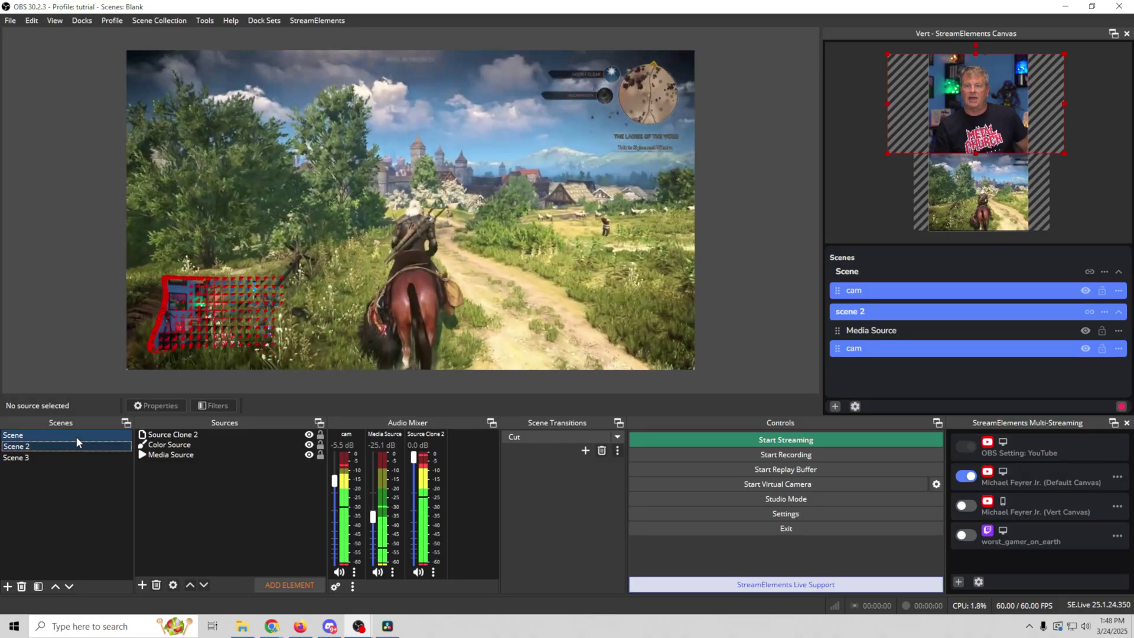
# Step: Rename the first main scene to 'Just Chatting'
pyautogui.rightClick(76, 437)
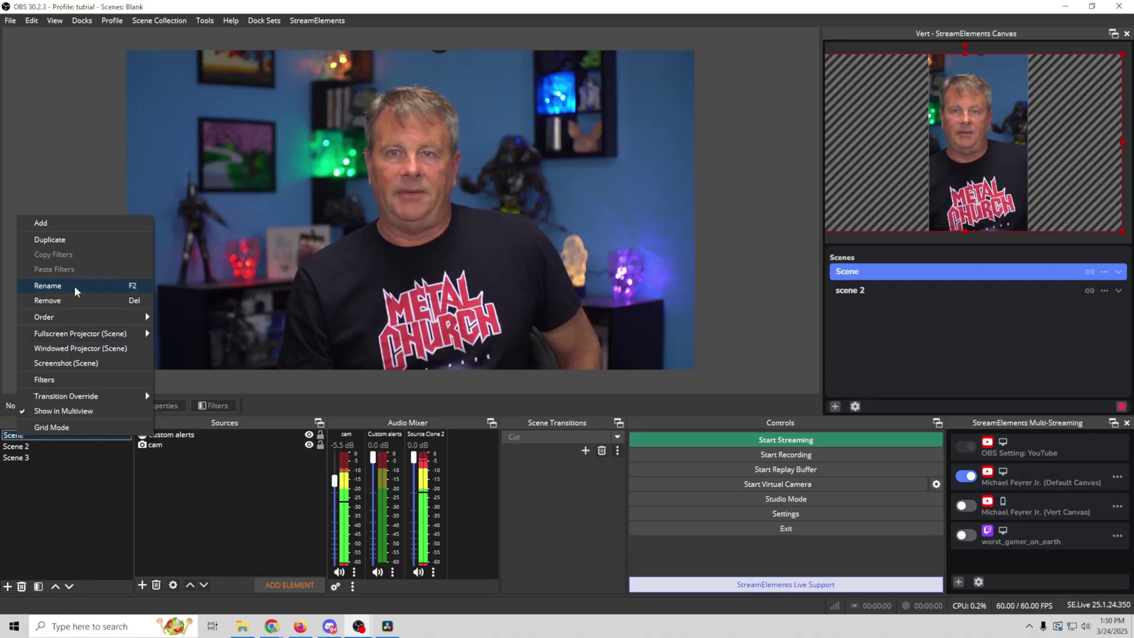
pyautogui.click(73, 288)
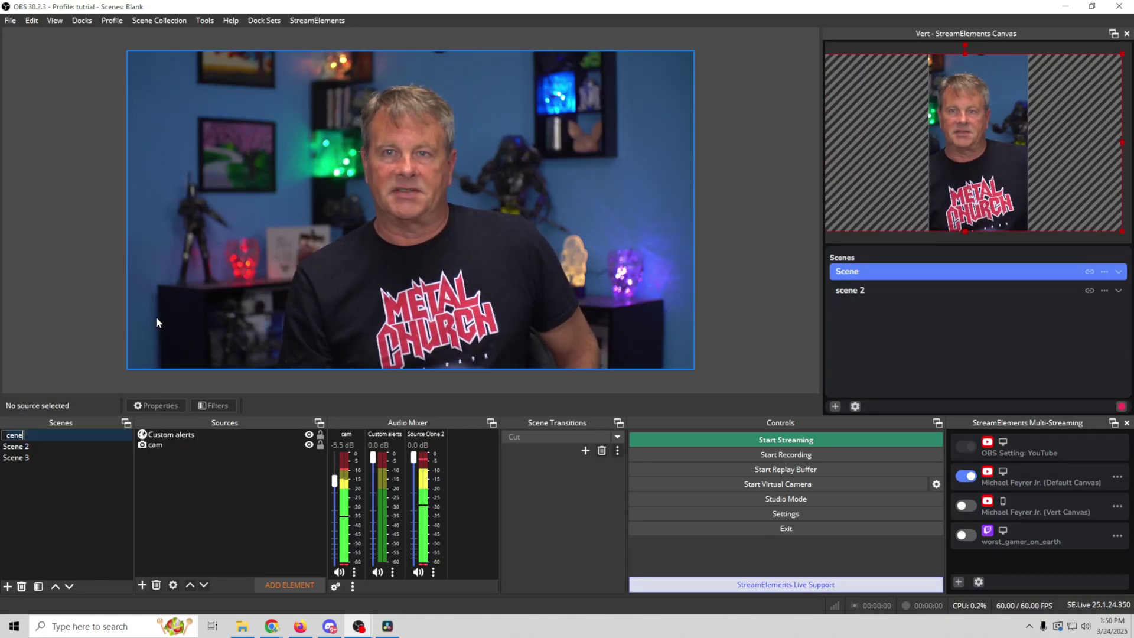
pyautogui.write('cene')
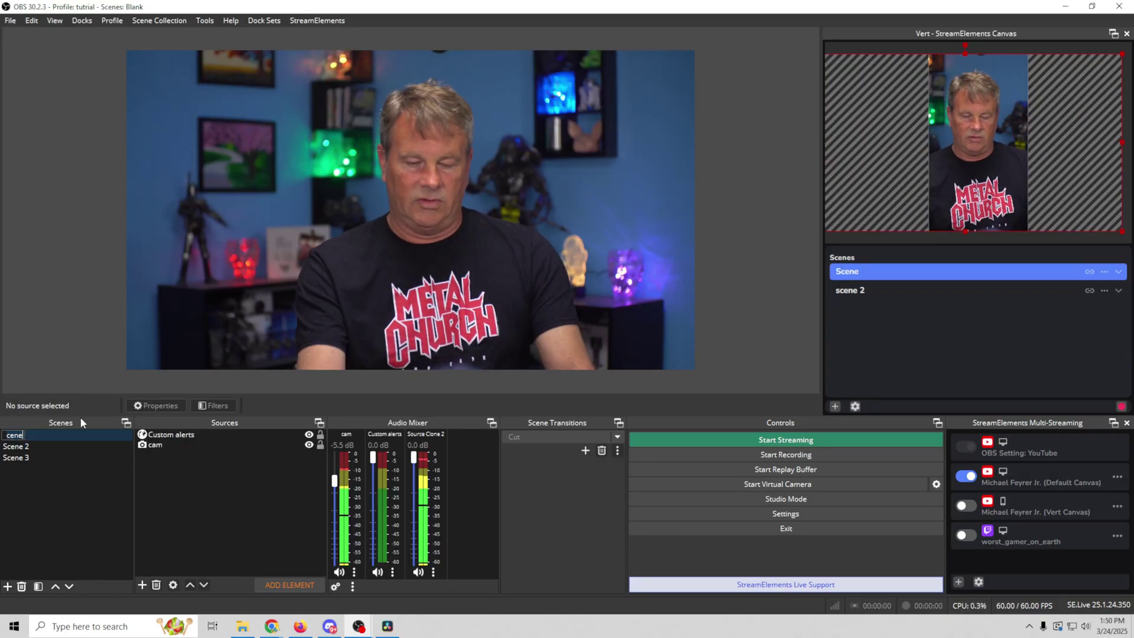
pyautogui.press('BackSpace')
pyautogui.press('BackSpace')
pyautogui.press('BackSpace')
pyautogui.press('BackSpace')
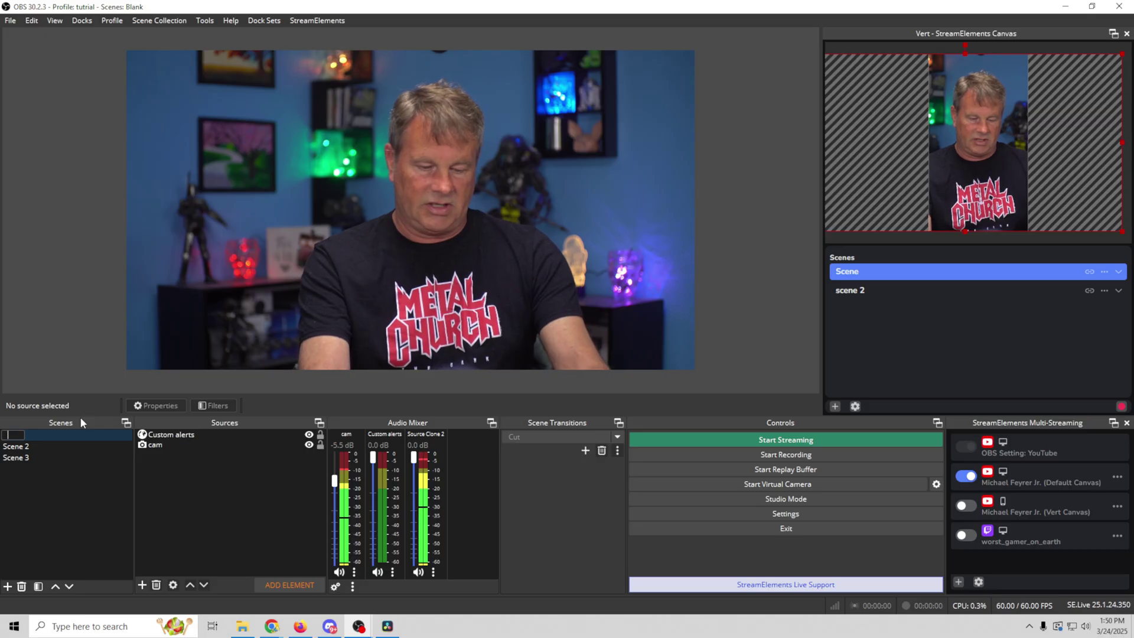
pyautogui.write('Just Chatting')
pyautogui.press('Return')
# Step: Rename Scene 2 to 'Game'
pyautogui.click(16, 446)
pyautogui.rightClick(16, 447)
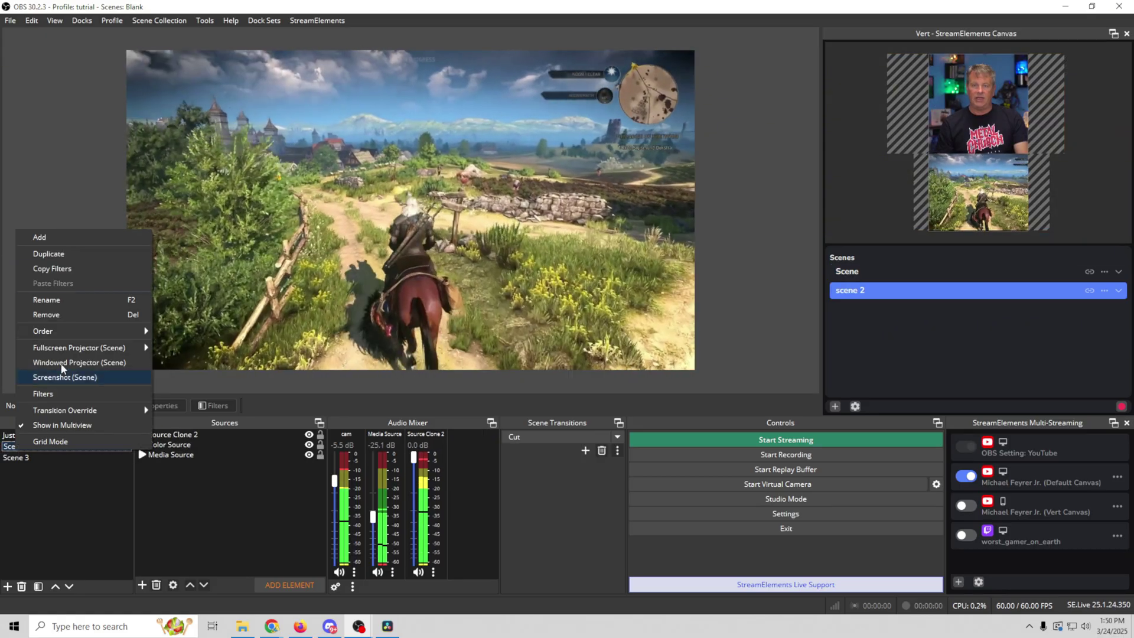
pyautogui.click(65, 299)
pyautogui.write('Game')
pyautogui.press('Return')
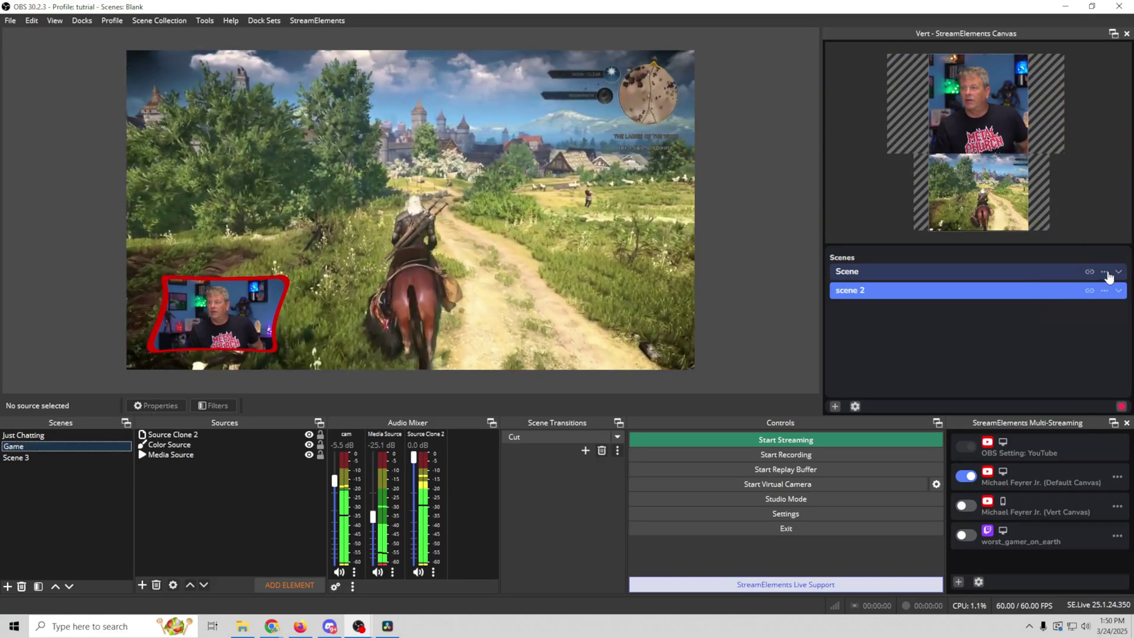
# Step: Relink vertical Scene to Just Chatting and vertical scene 2 to Game
pyautogui.click(1107, 274)
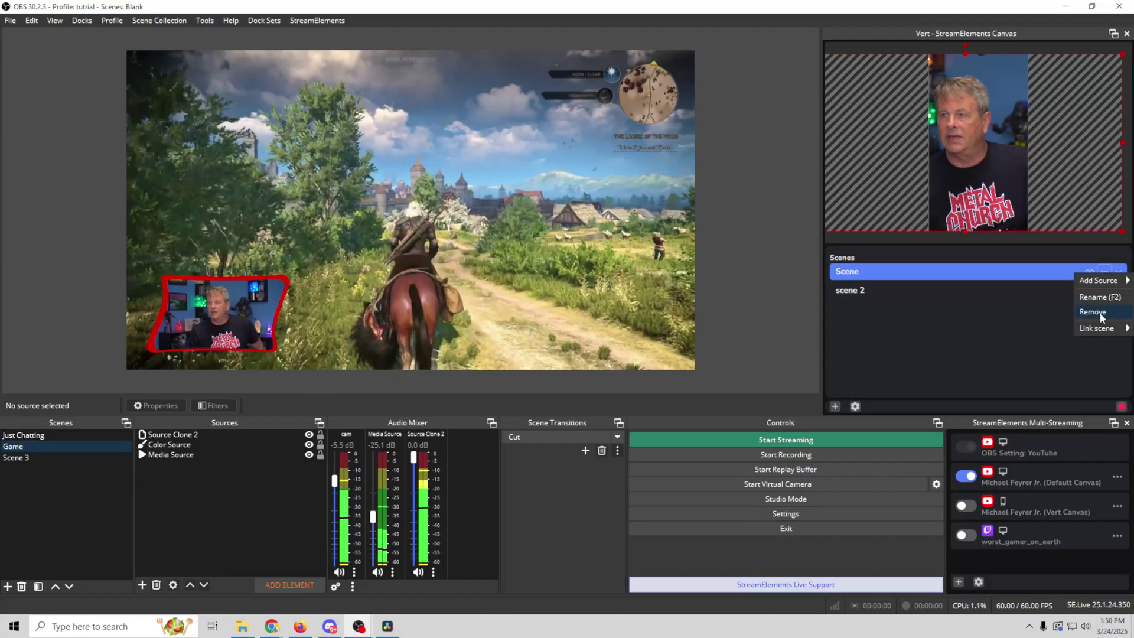
pyautogui.moveTo(1097, 328)
pyautogui.click(1030, 327)
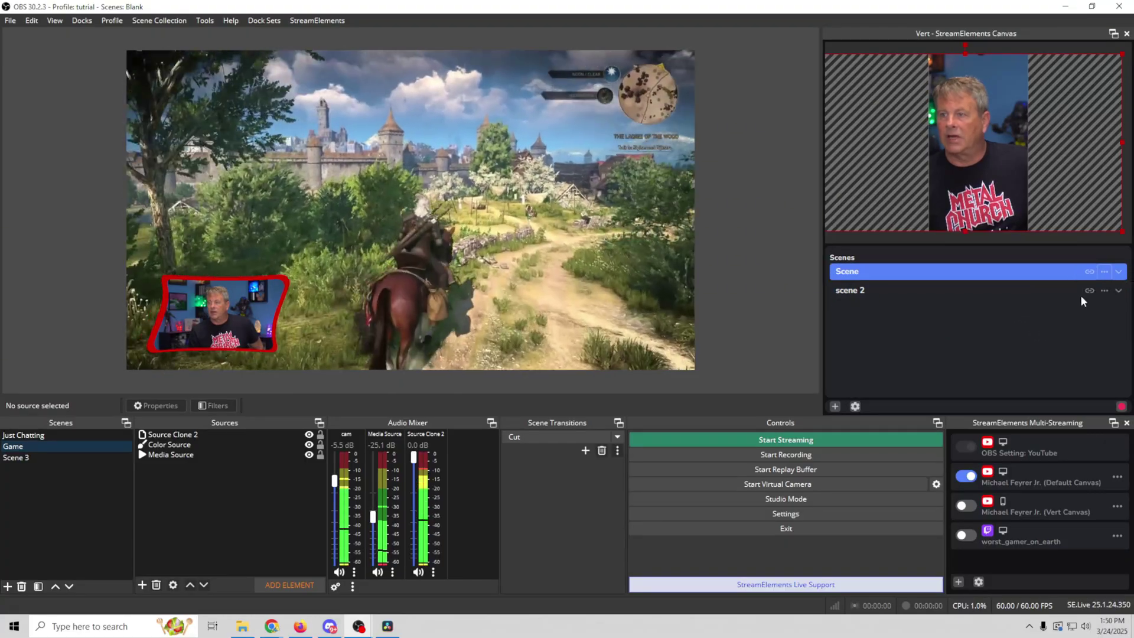
pyautogui.click(1105, 290)
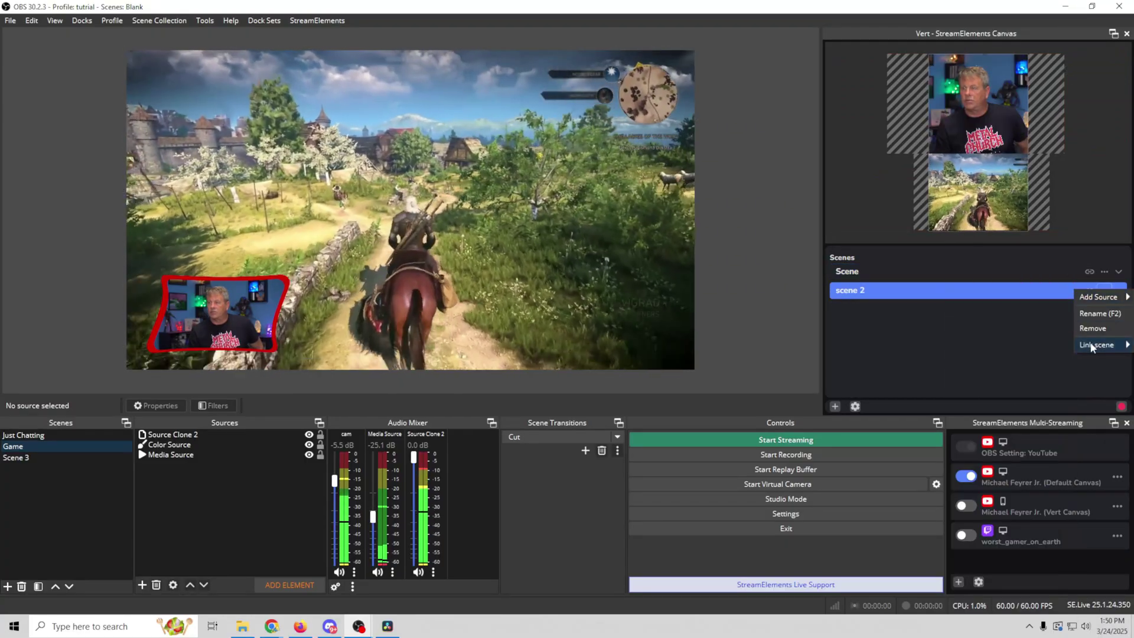
pyautogui.moveTo(1092, 347)
pyautogui.click(1042, 356)
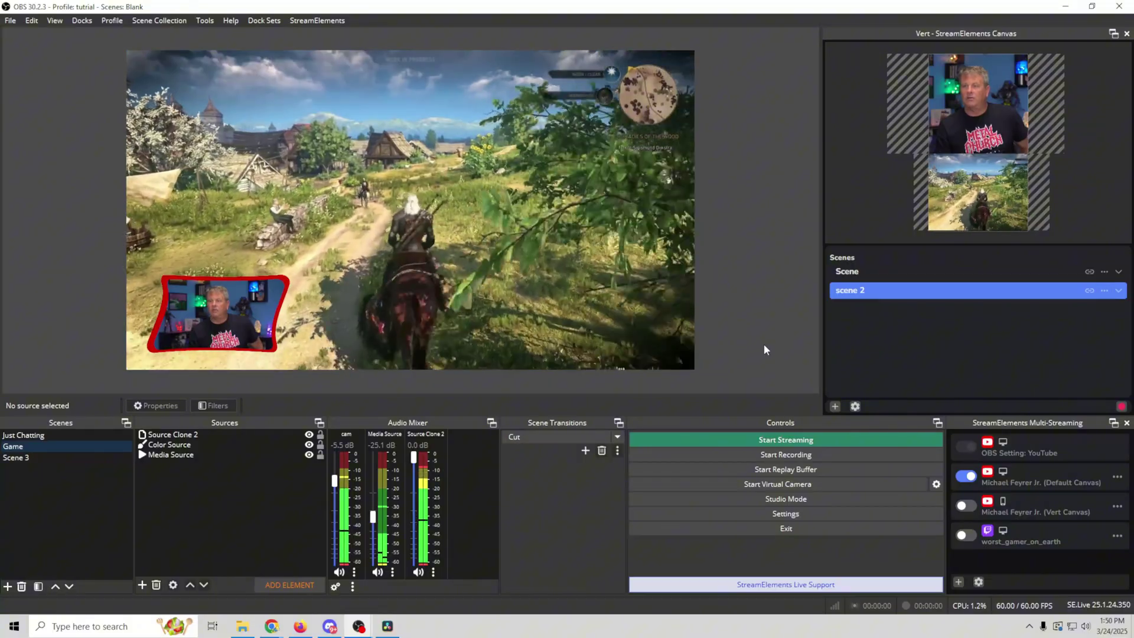
# Step: Alternate between Just Chatting and Game to confirm the Vert canvas follows, ending on Just Chatting
pyautogui.click(57, 434)
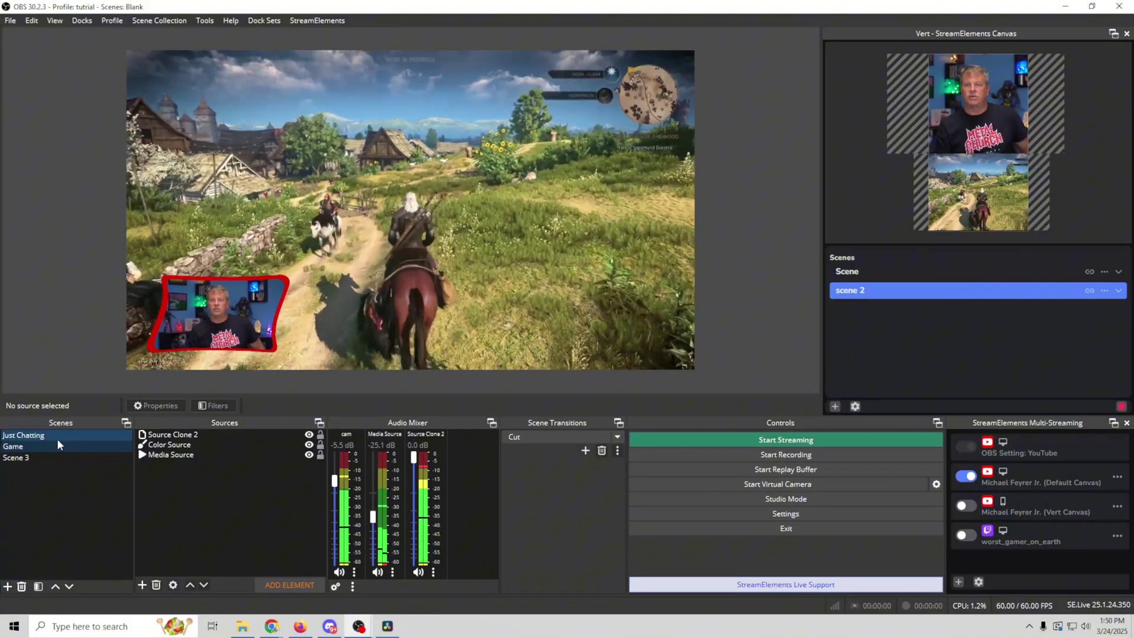
pyautogui.click(59, 434)
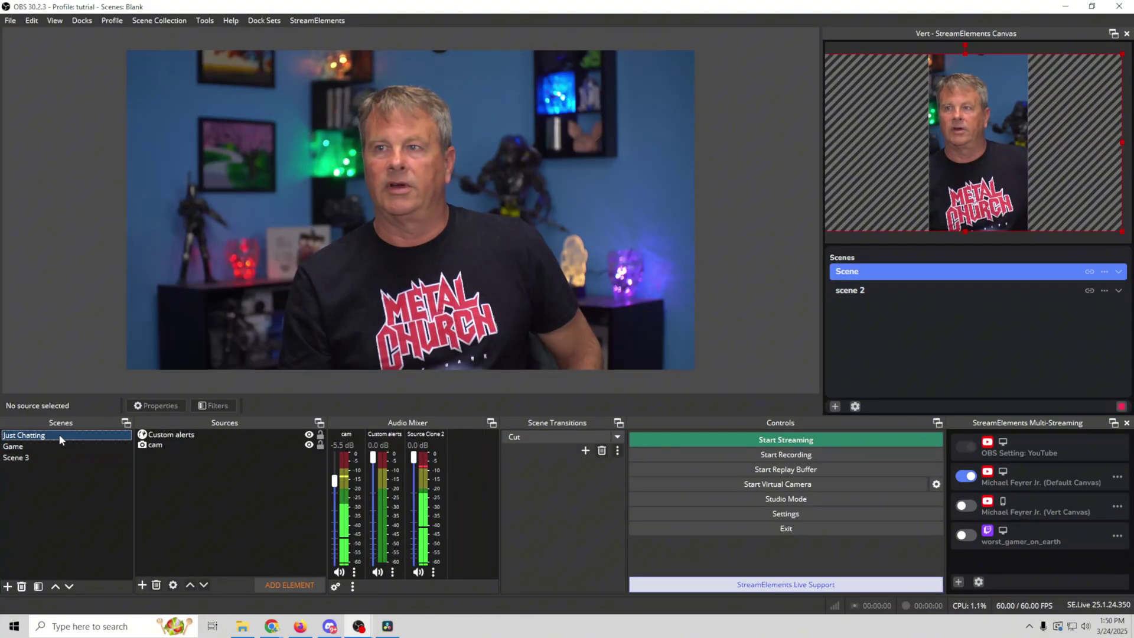
pyautogui.click(57, 442)
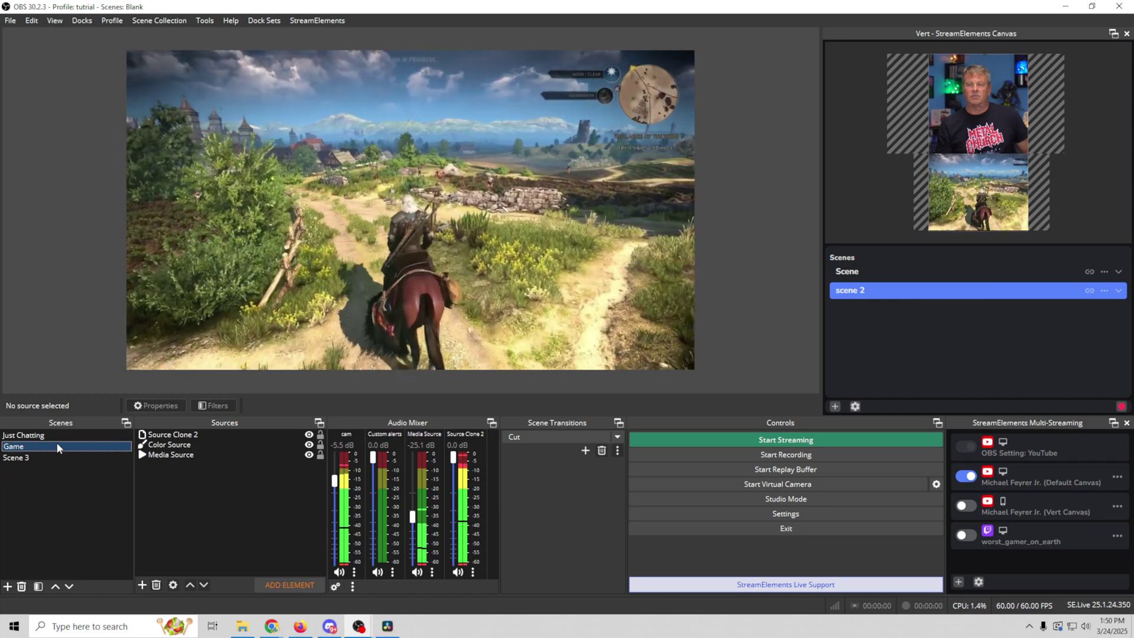
pyautogui.click(58, 437)
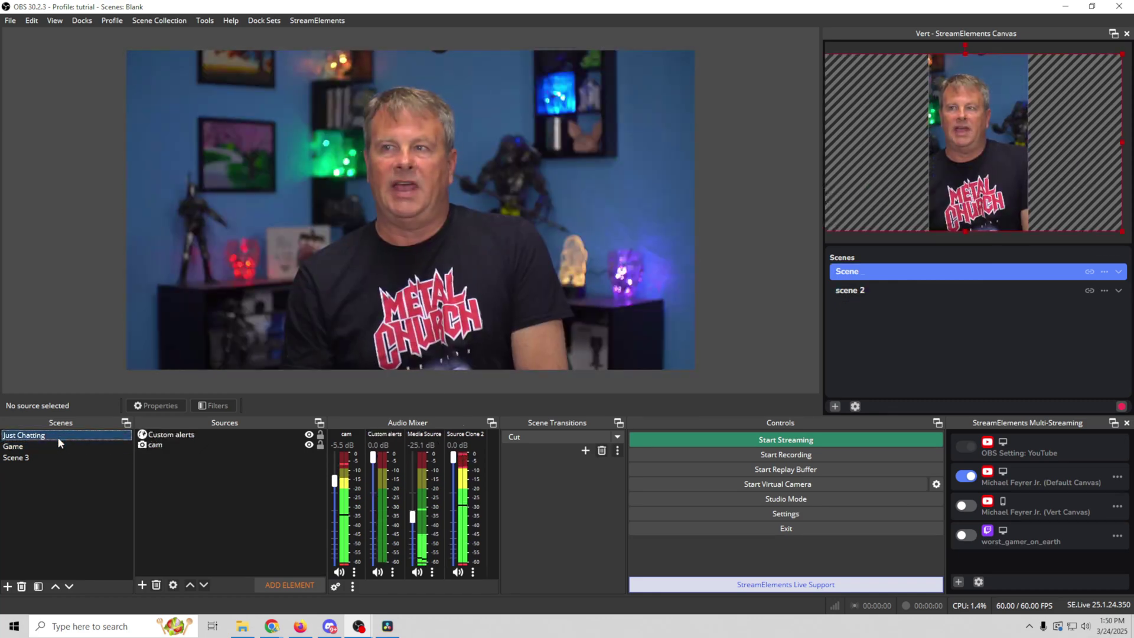
pyautogui.click(57, 446)
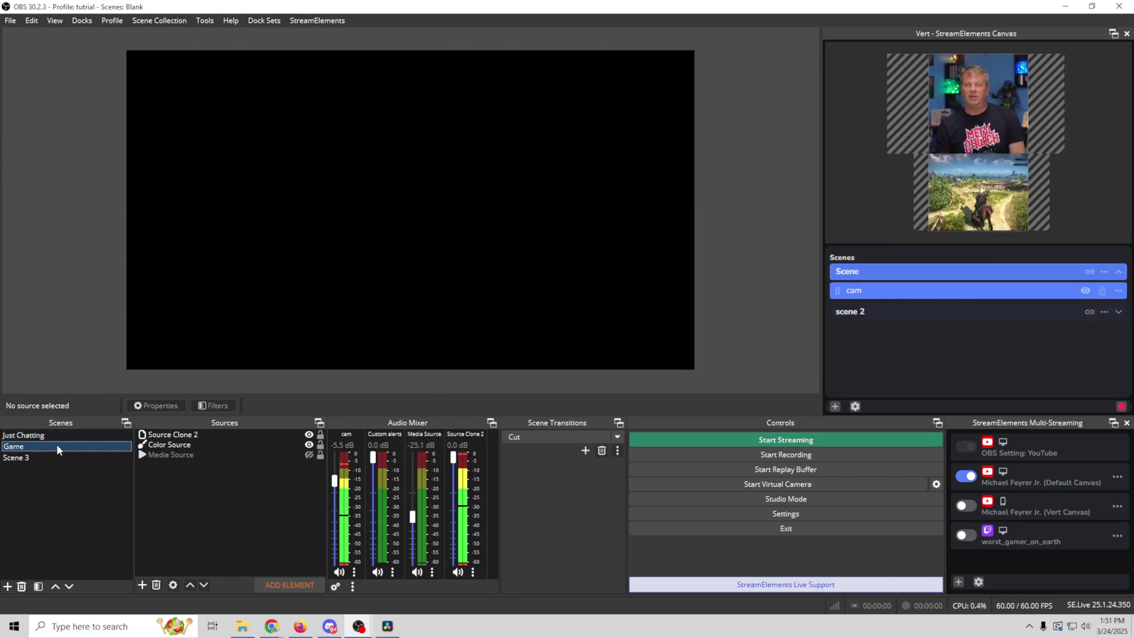
pyautogui.click(67, 434)
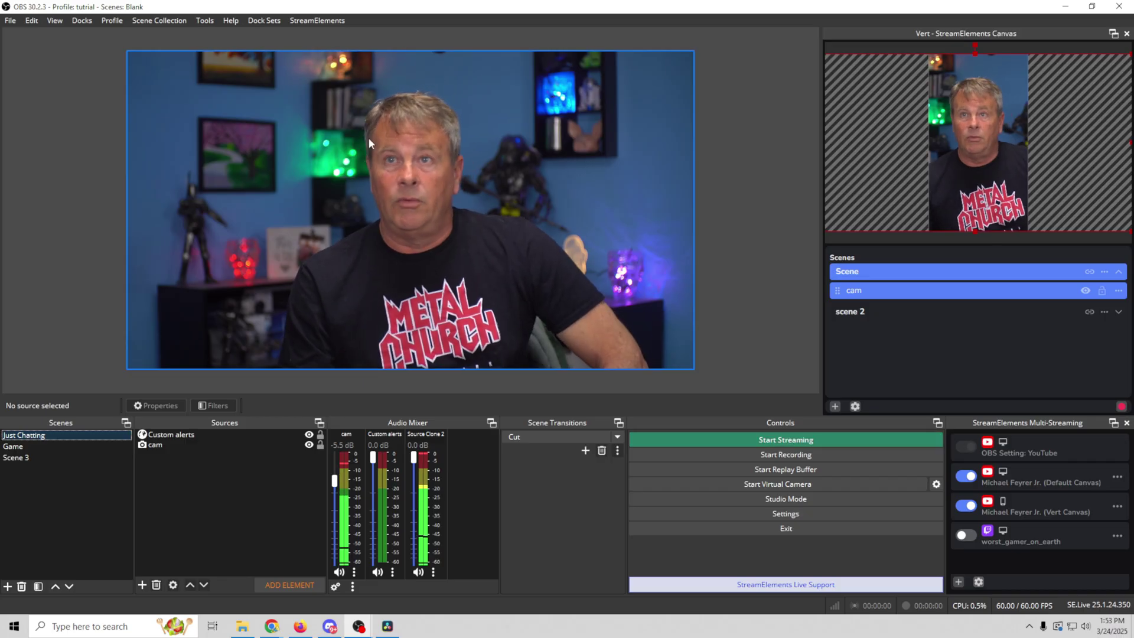
# Step: Add the Multi-Chat dock from StreamElements > SE.Live Docks and dock it along the left edge
pyautogui.click(318, 20)
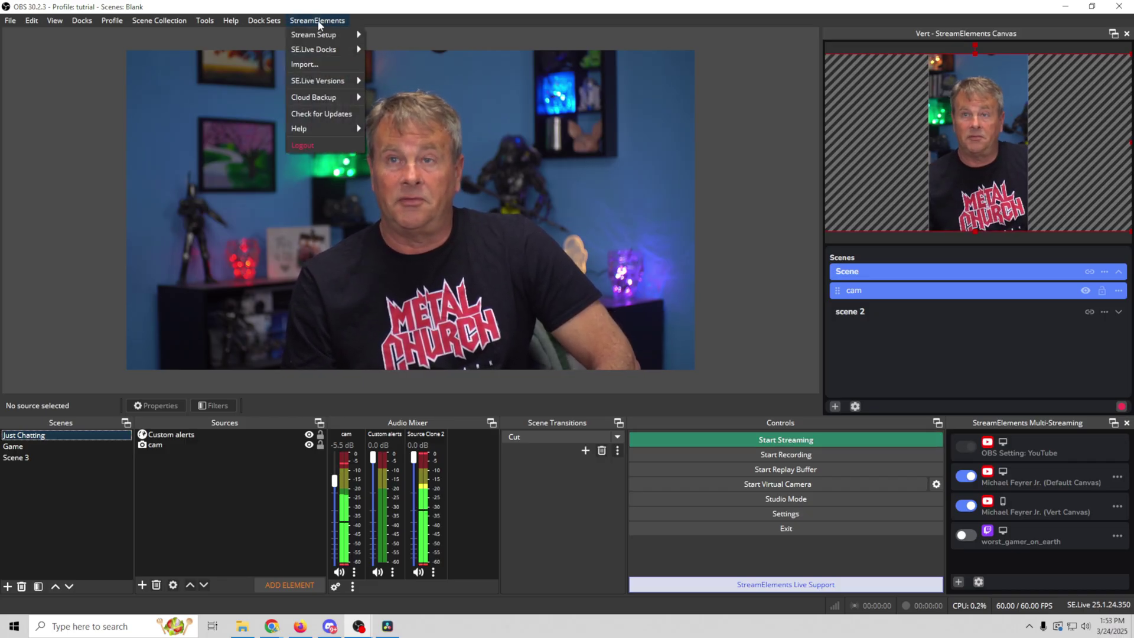
pyautogui.moveTo(326, 51)
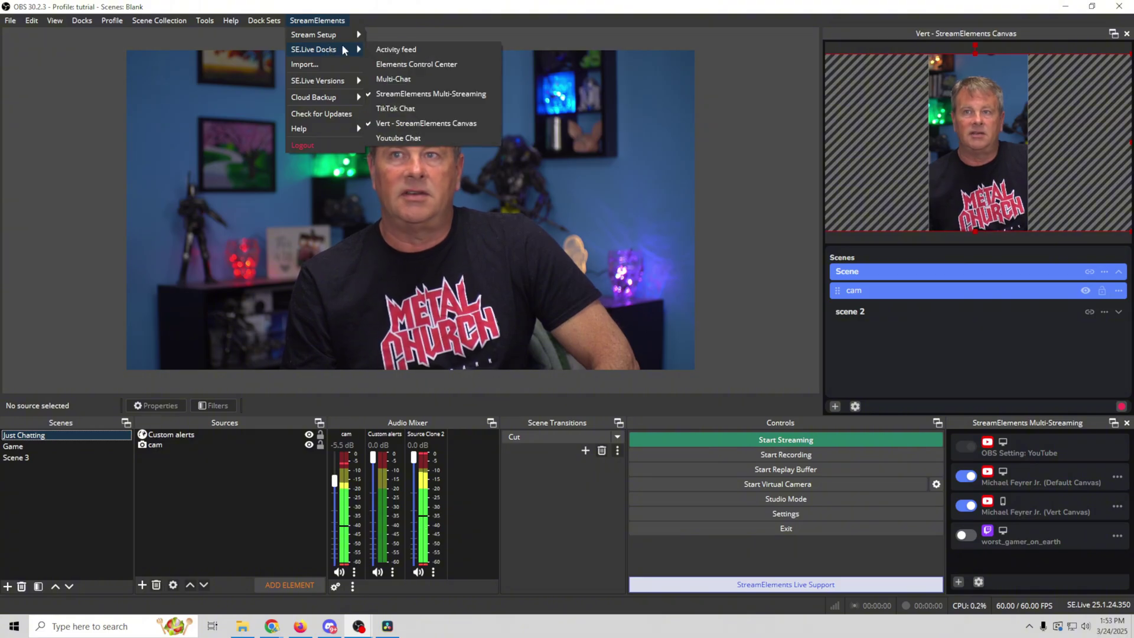
pyautogui.click(397, 79)
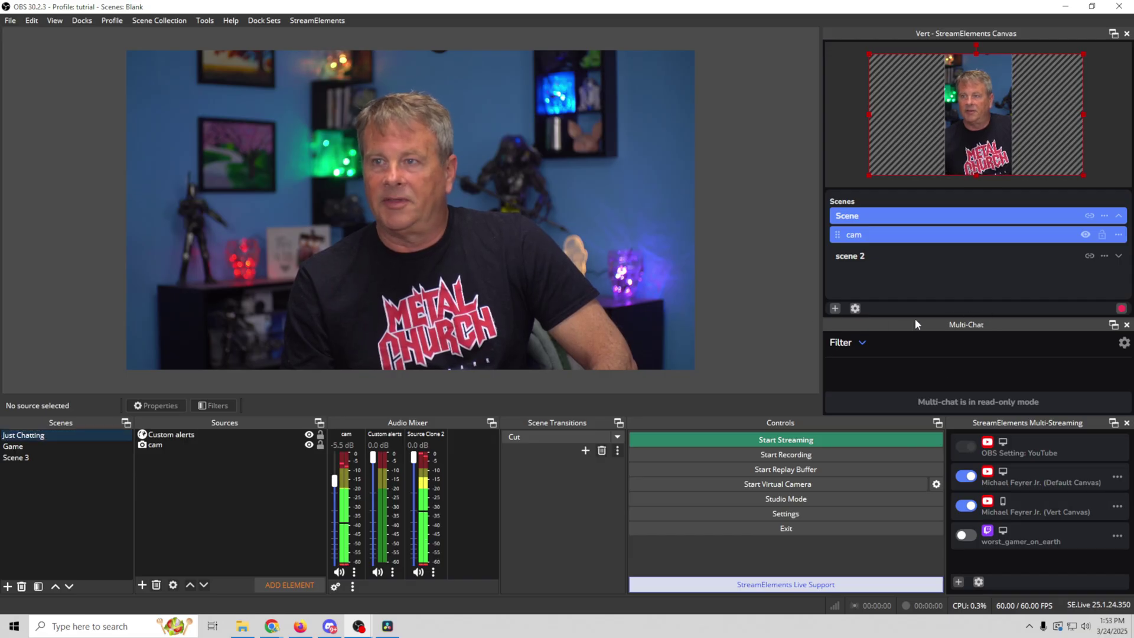
pyautogui.moveTo(930, 325); pyautogui.dragTo(103, 195)
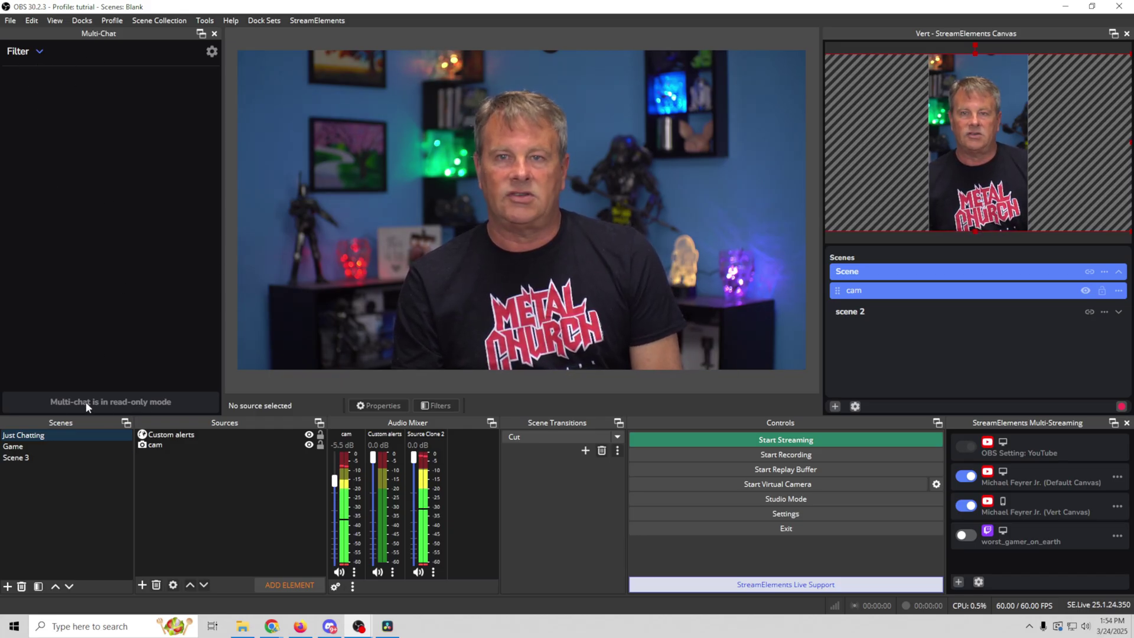
pyautogui.click(40, 52)
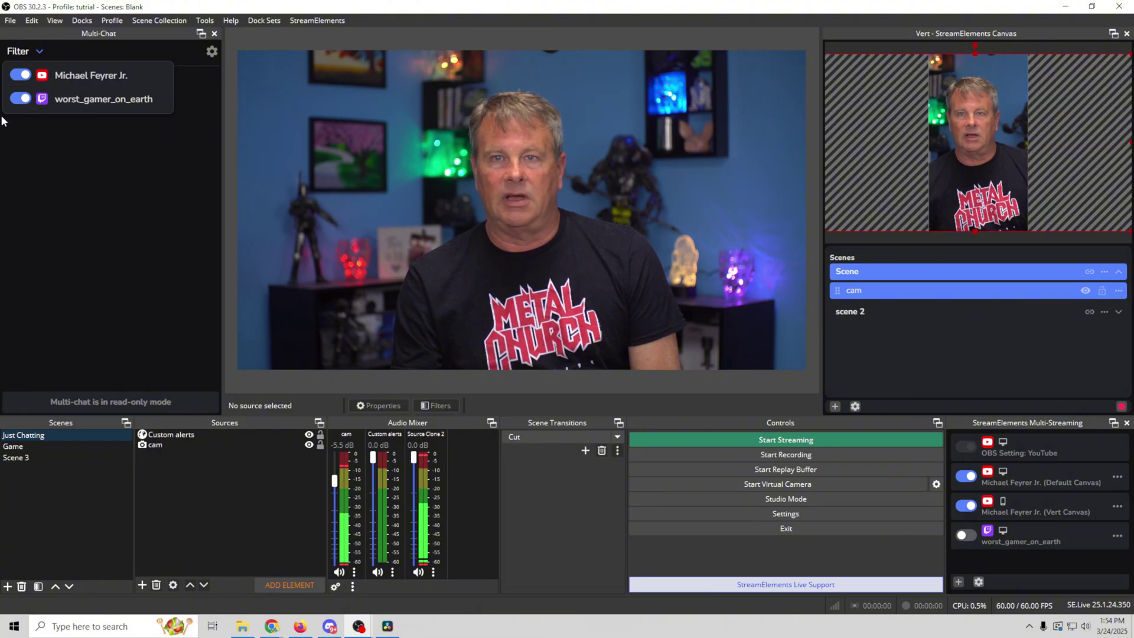
pyautogui.click(21, 98)
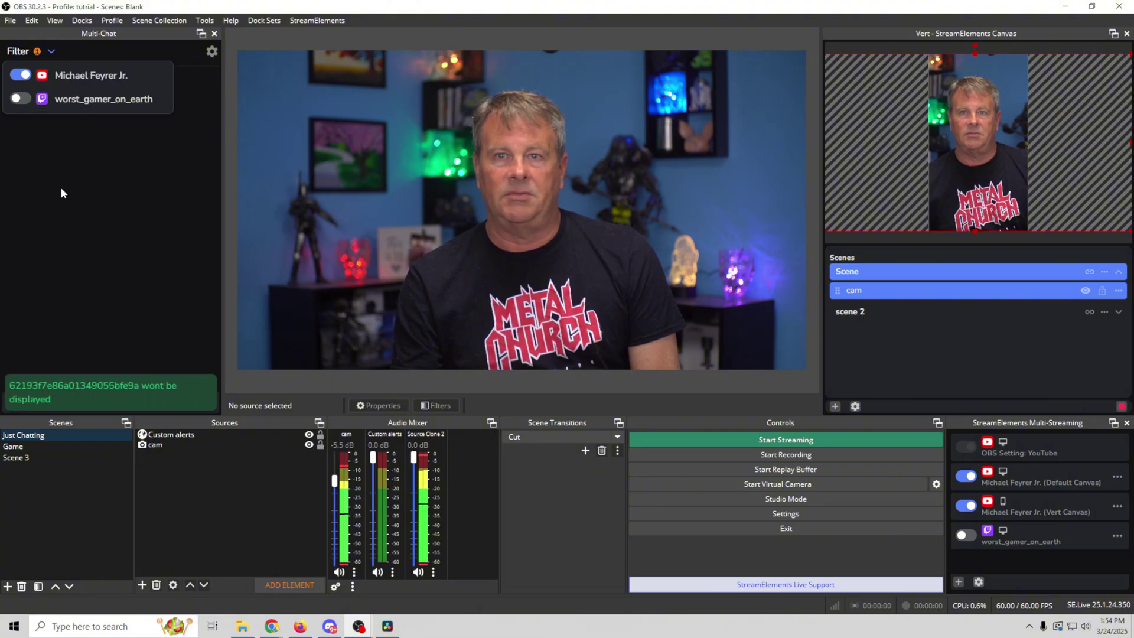
pyautogui.click(20, 98)
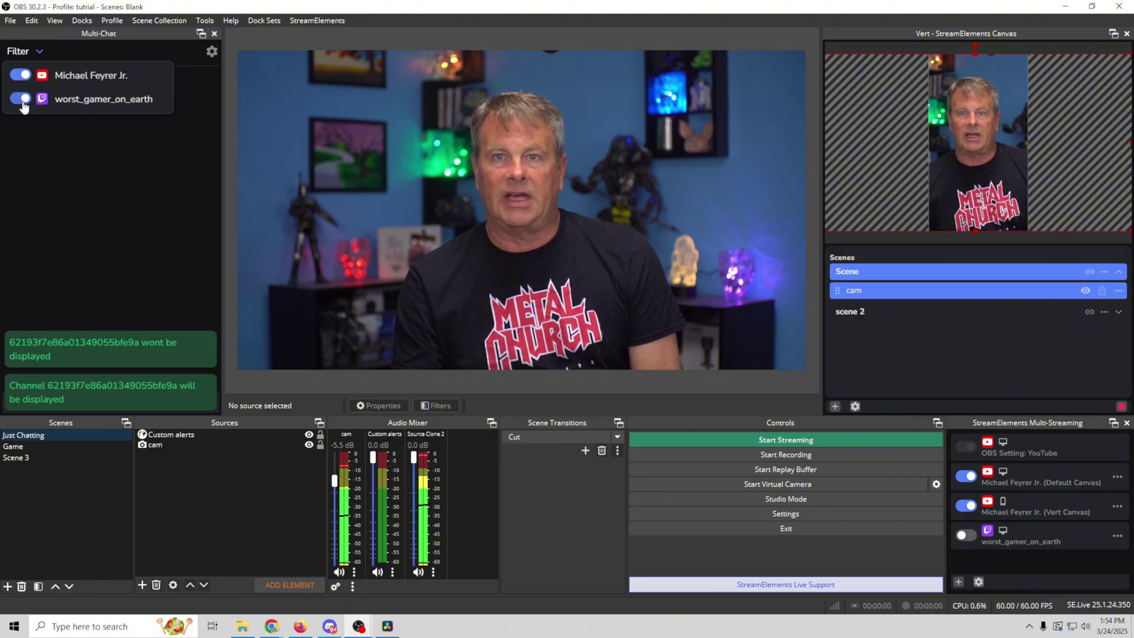
pyautogui.click(211, 52)
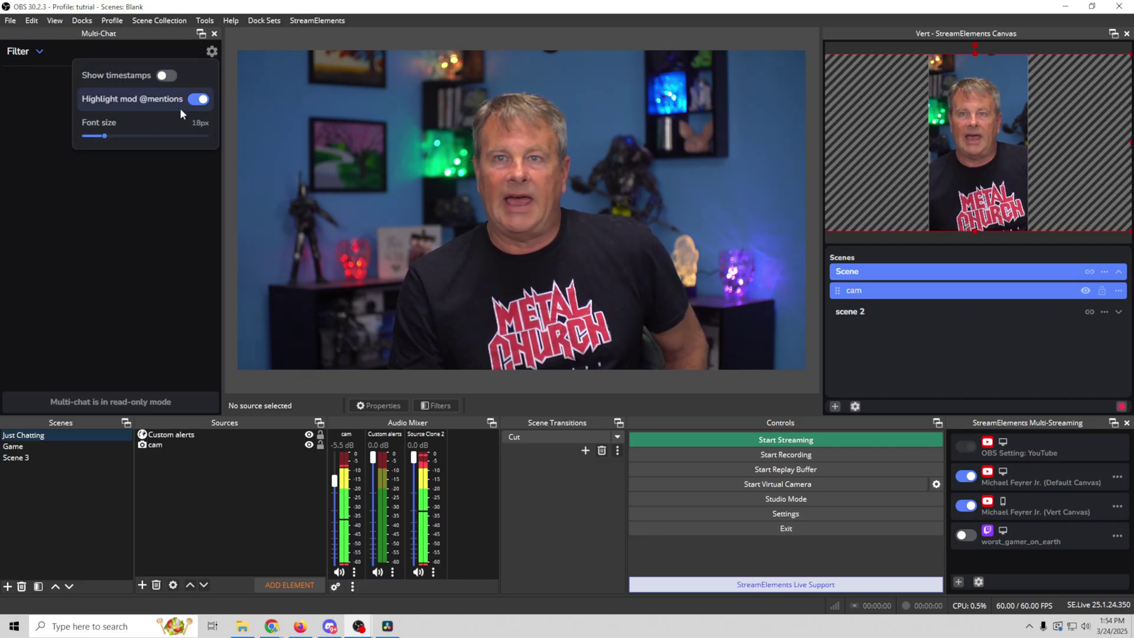
pyautogui.click(136, 251)
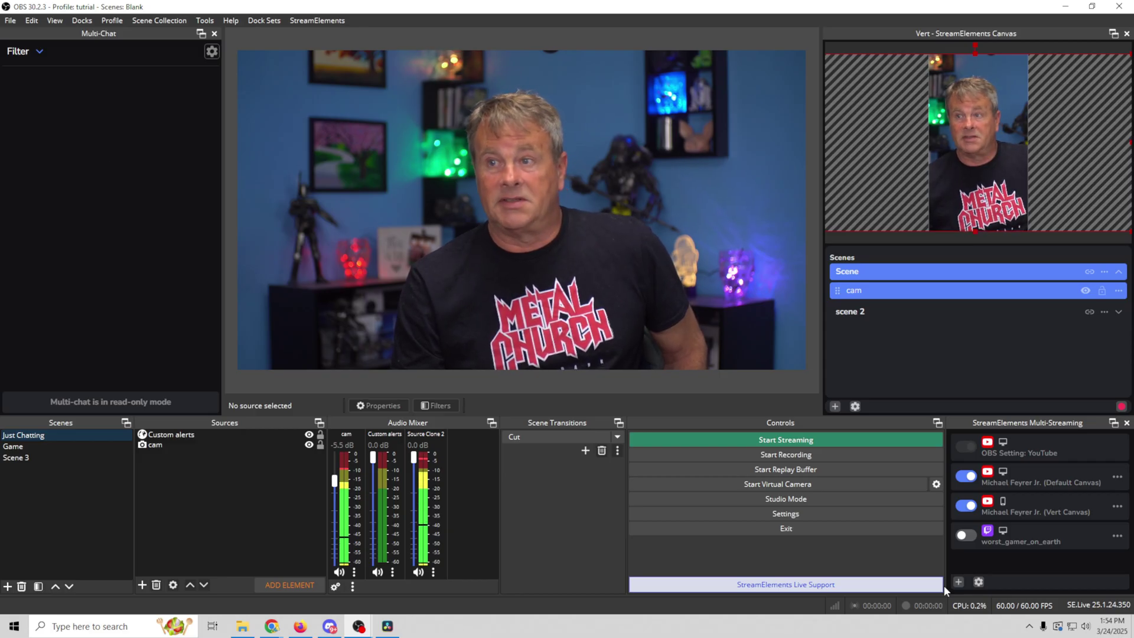
pyautogui.click(959, 582)
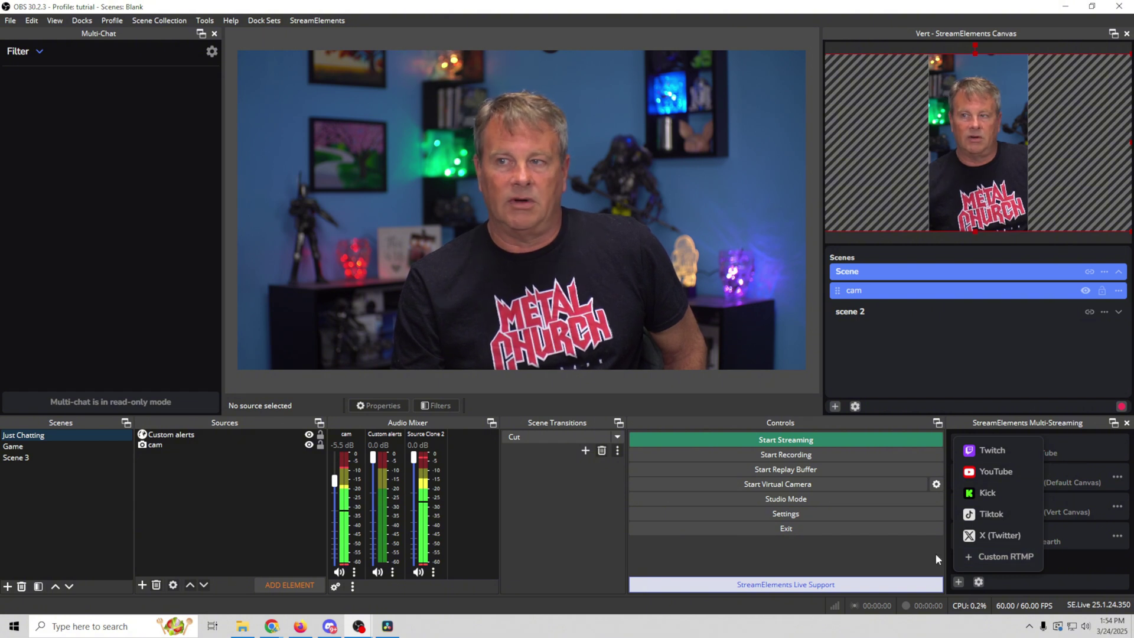
pyautogui.click(972, 555)
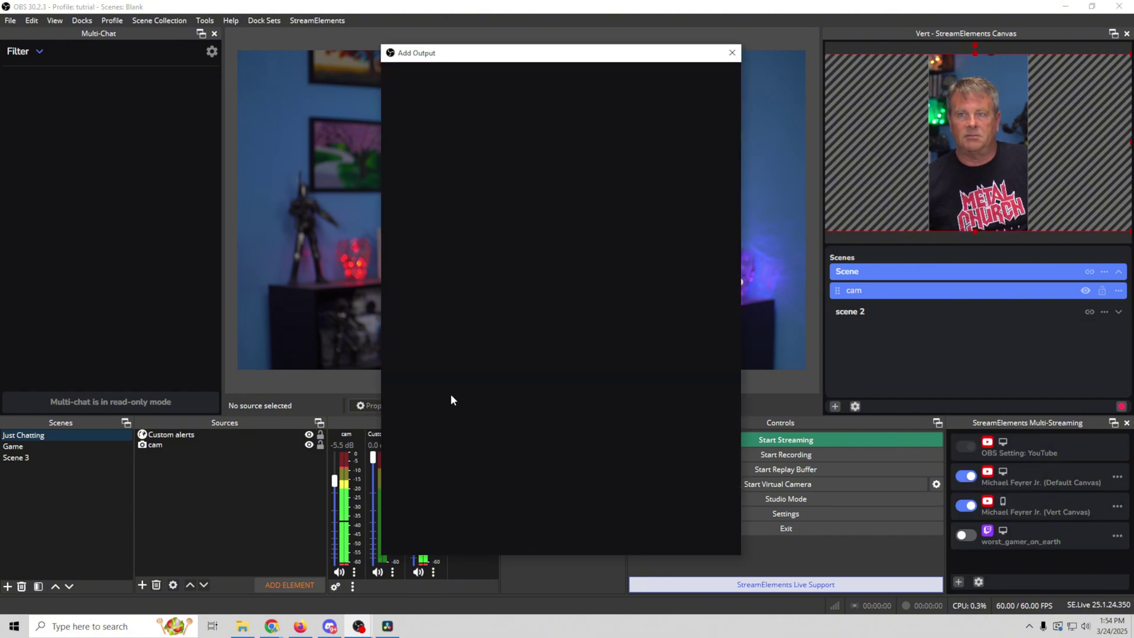
pyautogui.click(476, 120)
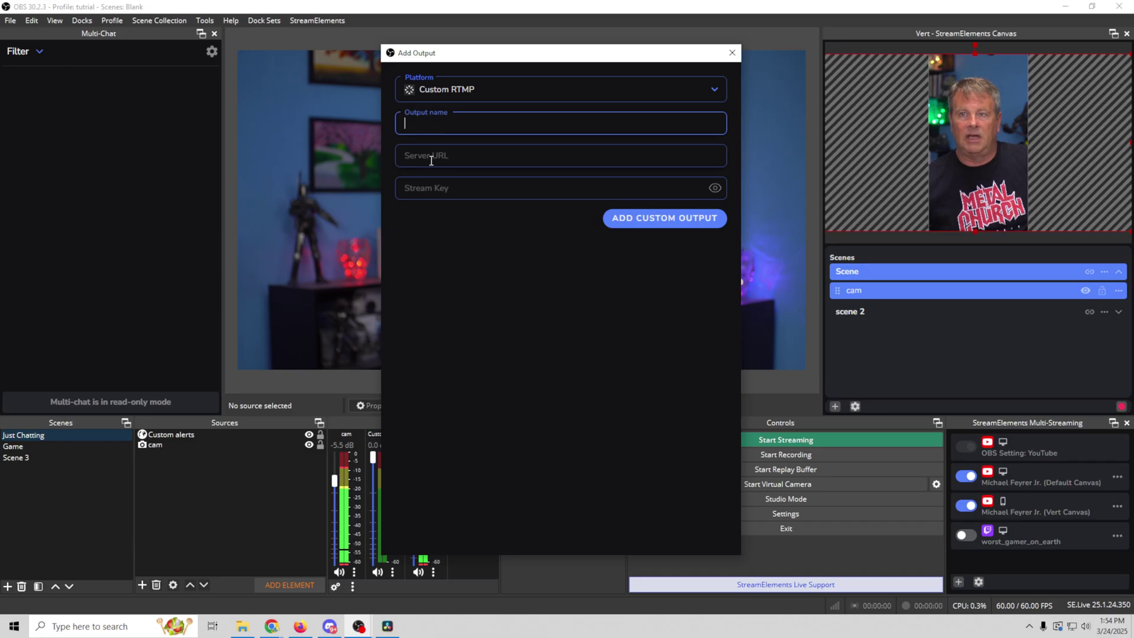
pyautogui.click(431, 161)
pyautogui.click(432, 204)
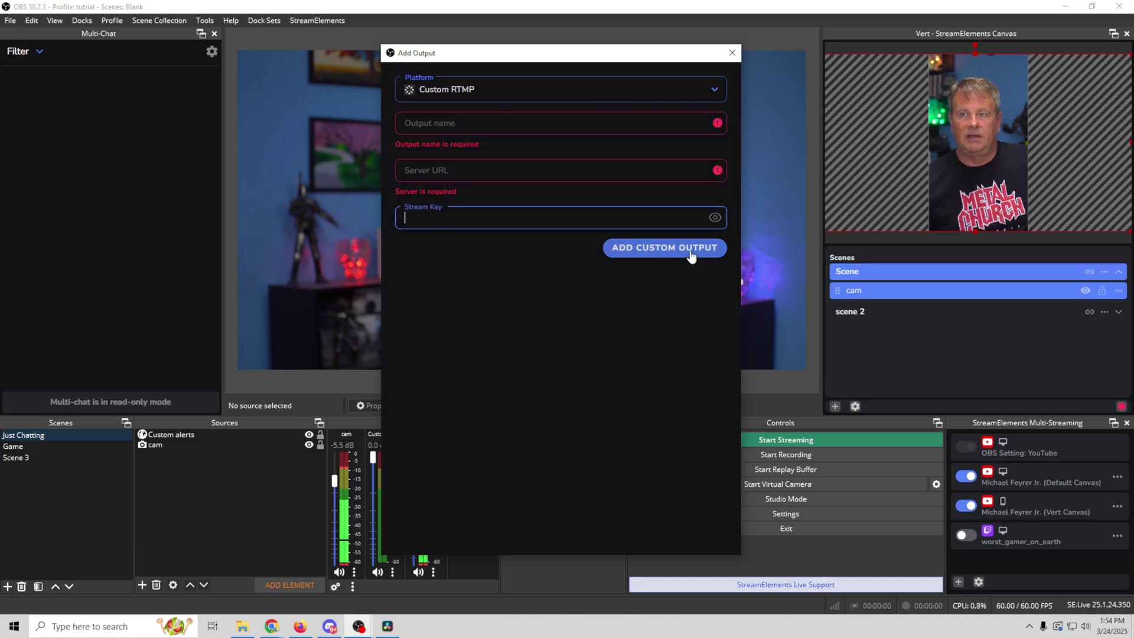
pyautogui.click(530, 402)
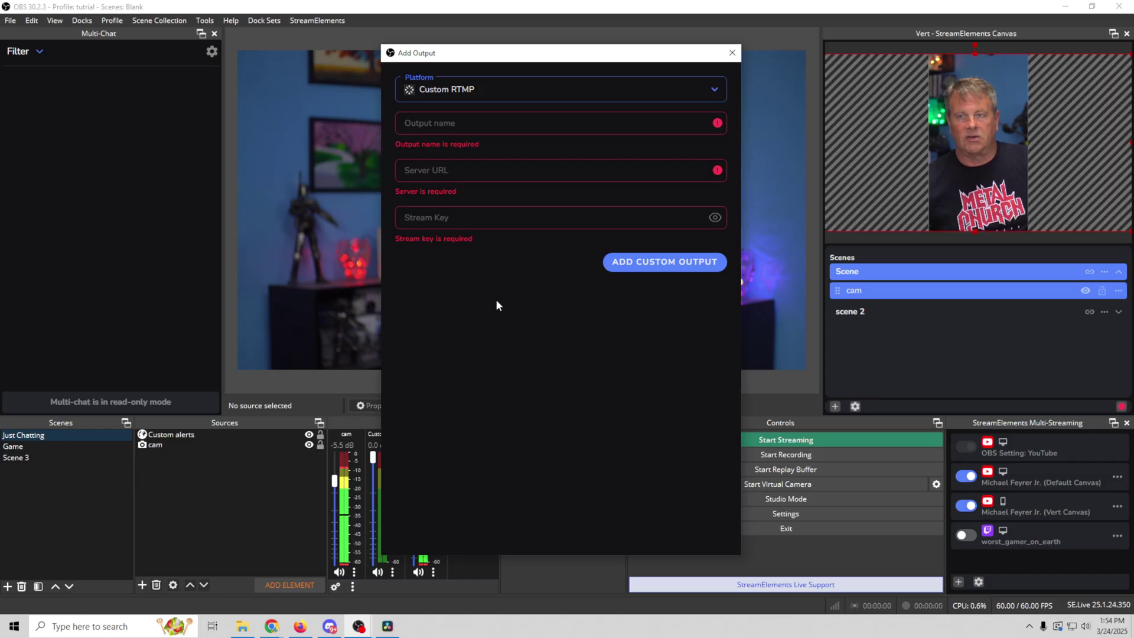
pyautogui.click(732, 55)
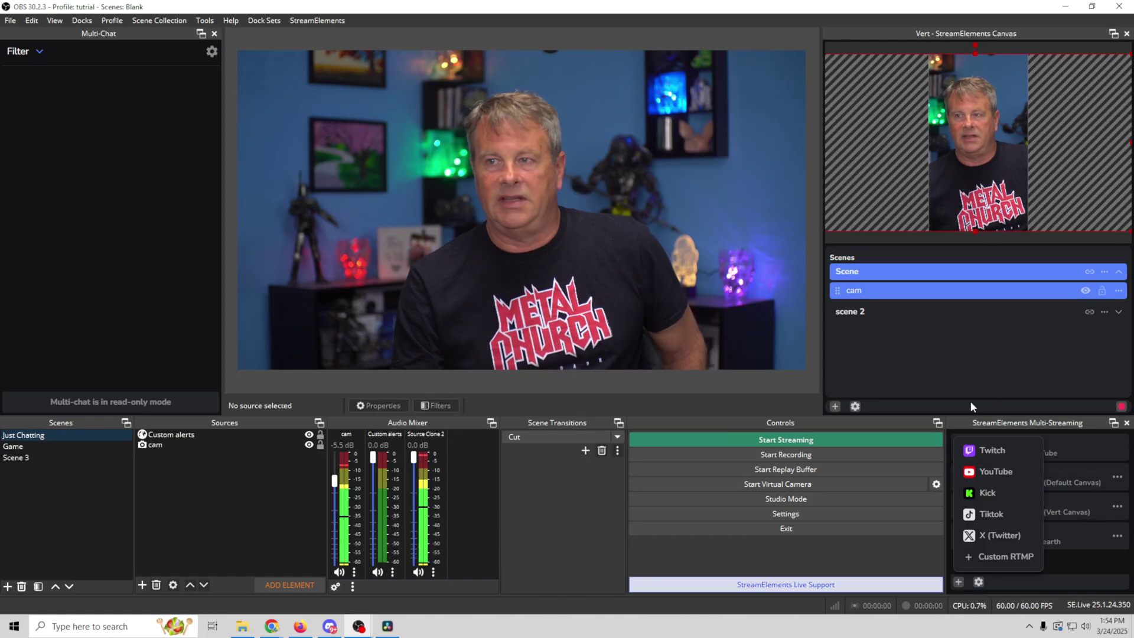
pyautogui.click(913, 511)
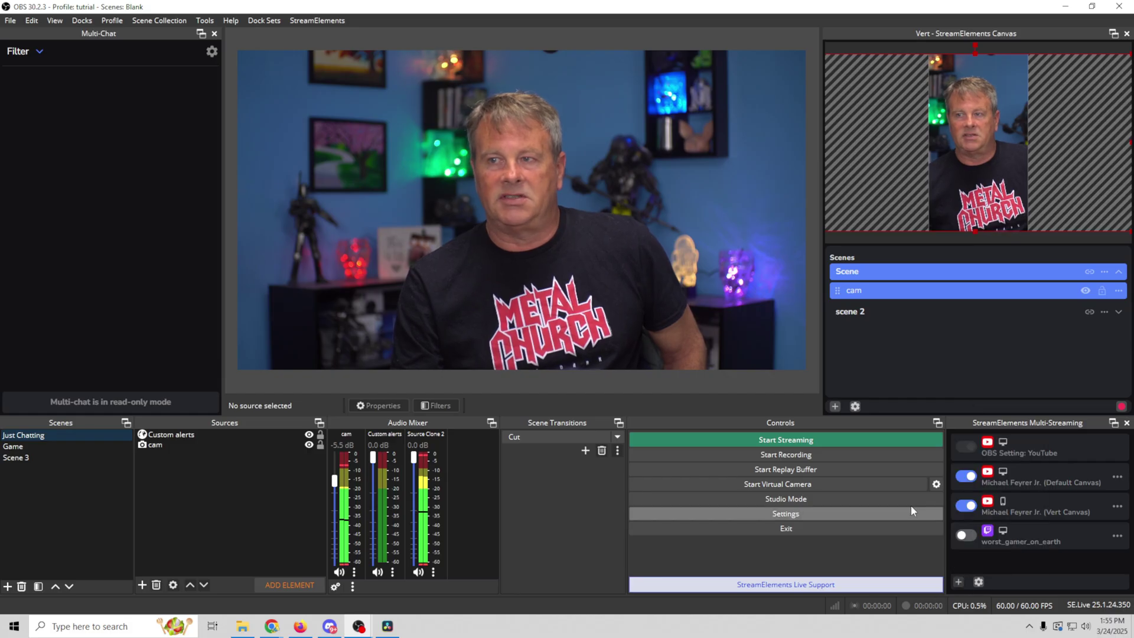